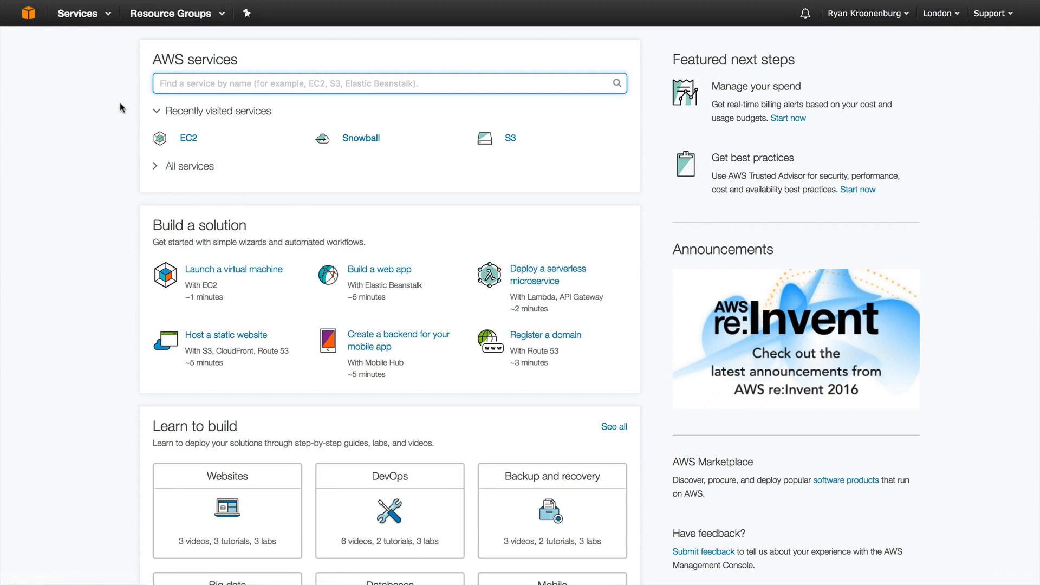
- Open the list of running EC2 instances in the London region
{"action": "left_click", "coordinate": [102, 13]}
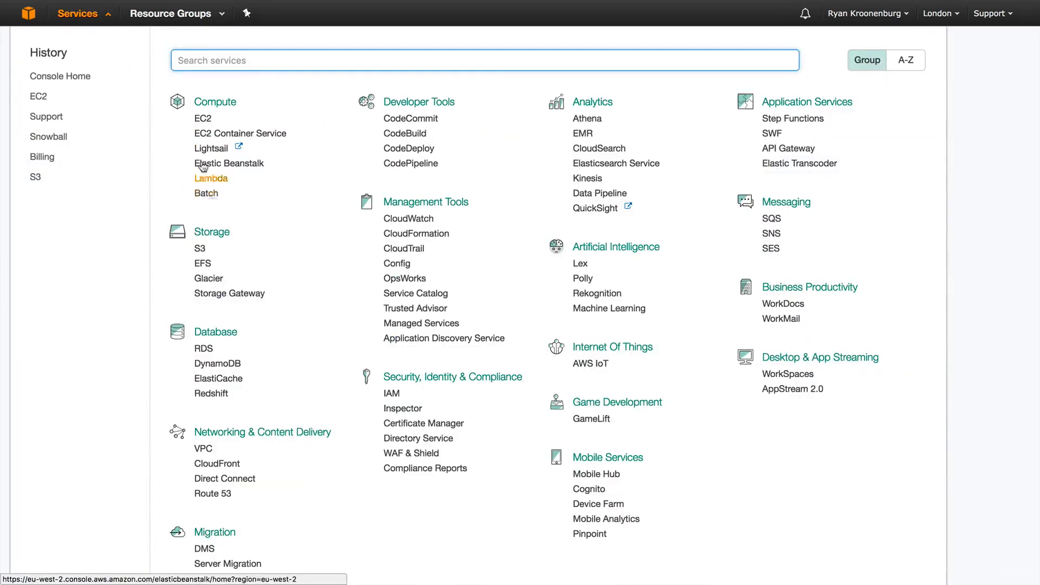
{"action": "left_click", "coordinate": [205, 133]}
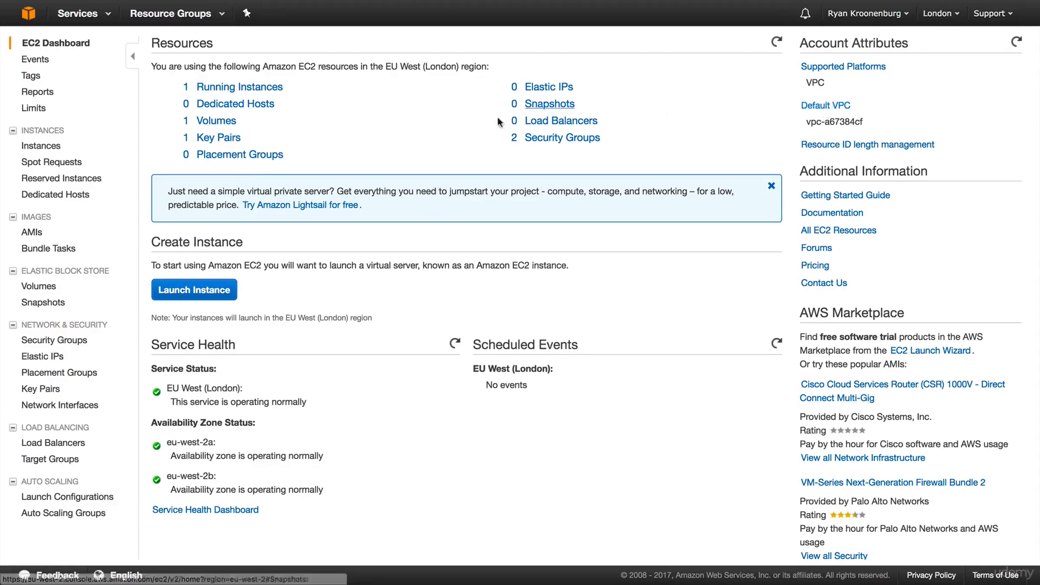
{"action": "left_click", "coordinate": [237, 91]}
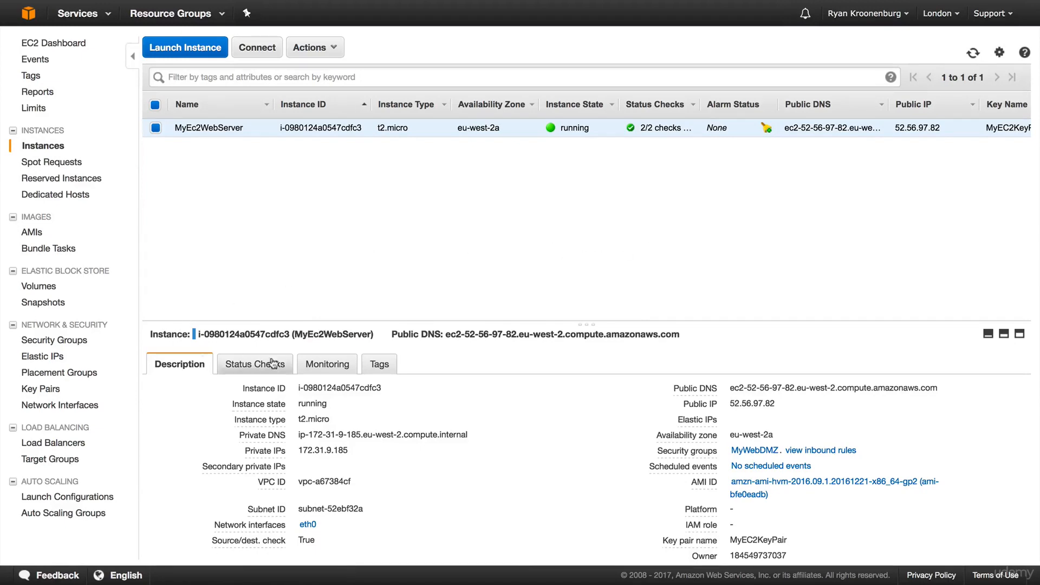
- Enlarge the details pane of the MyEc2WebServer instance, restore it to half height and look over the description
{"action": "left_click", "coordinate": [1019, 333]}
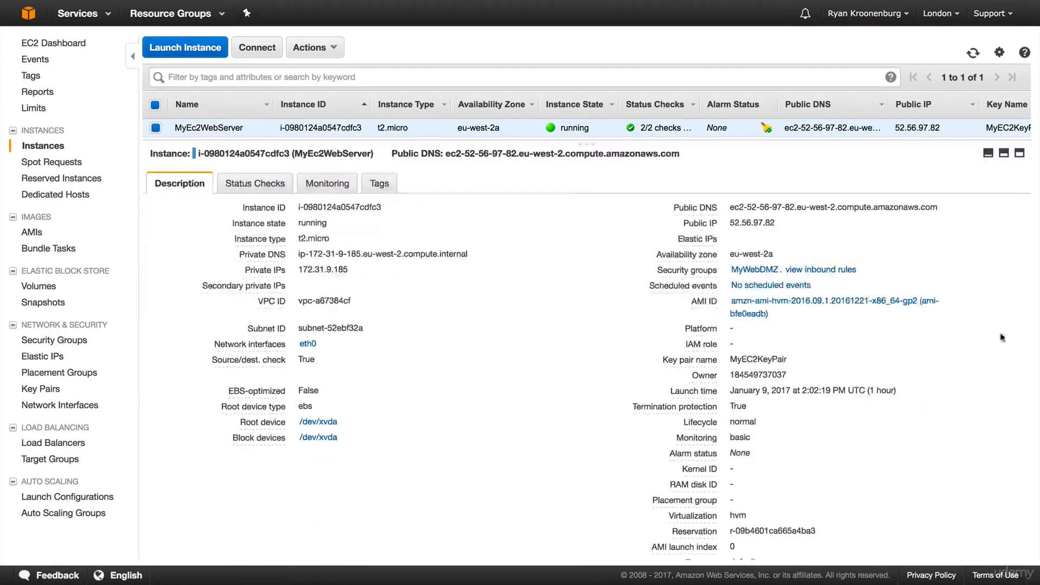
{"action": "left_click", "coordinate": [1003, 153]}
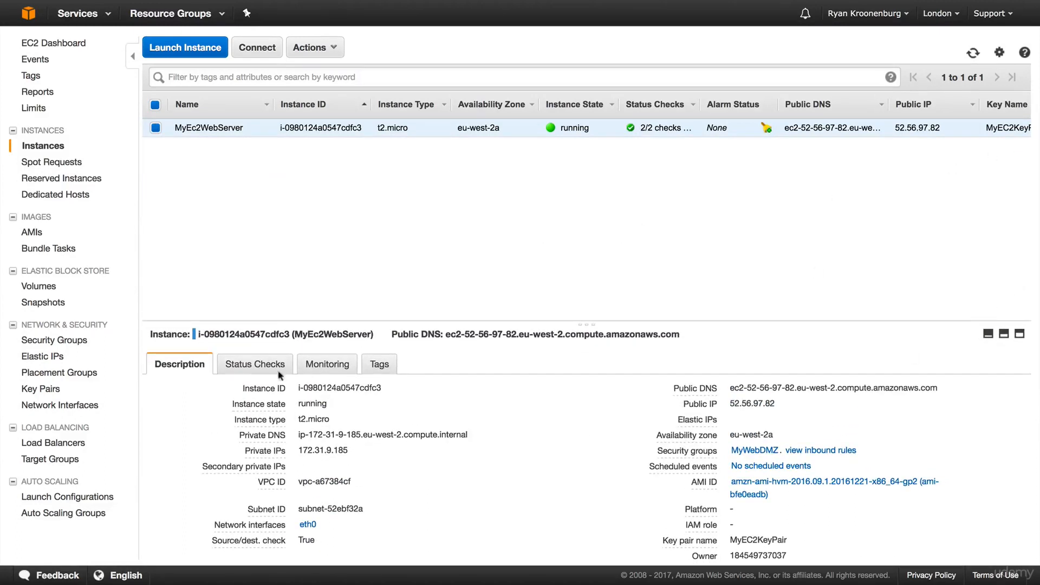
{"action": "scroll", "coordinate": [280, 373], "scroll_direction": "down", "scroll_amount": 2}
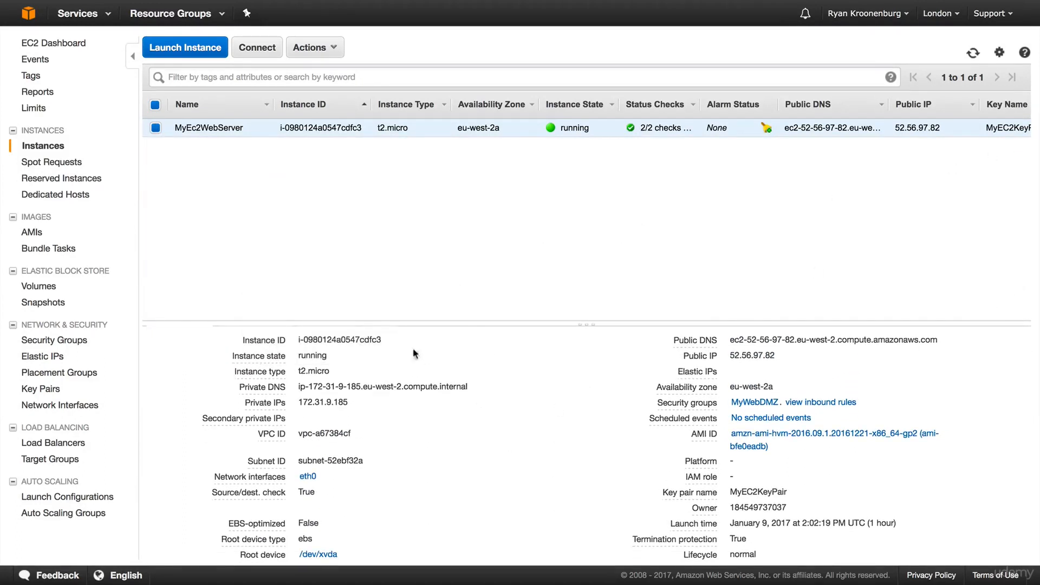
{"action": "scroll", "coordinate": [407, 368], "scroll_direction": "up", "scroll_amount": 1}
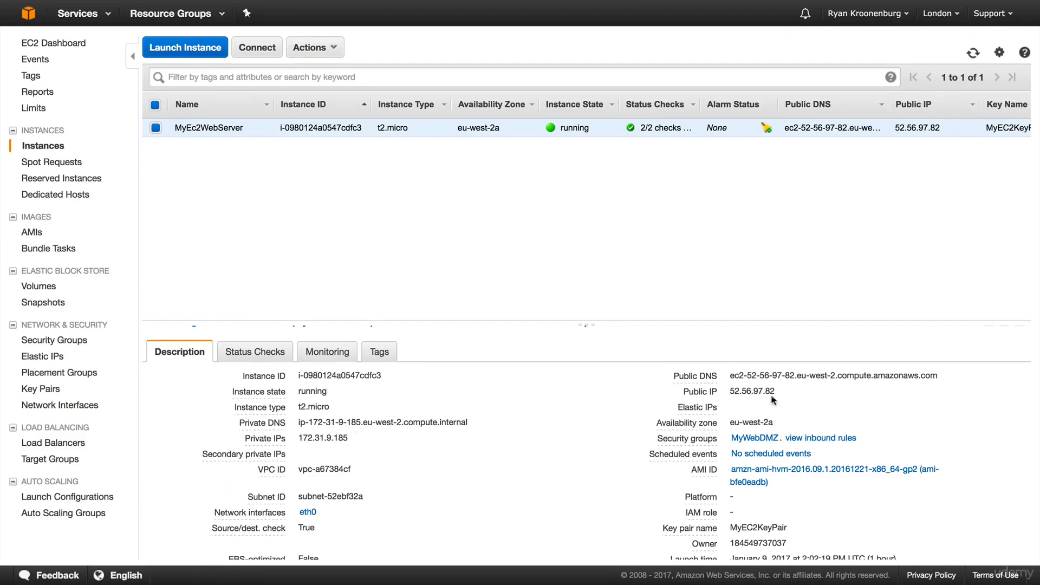
- Load the instance's public DNS address ec2-52-56-97-82.eu-west-2.compute.amazonaws.com in a new browser tab and return to the EC2 console
{"action": "triple_click", "coordinate": [751, 378]}
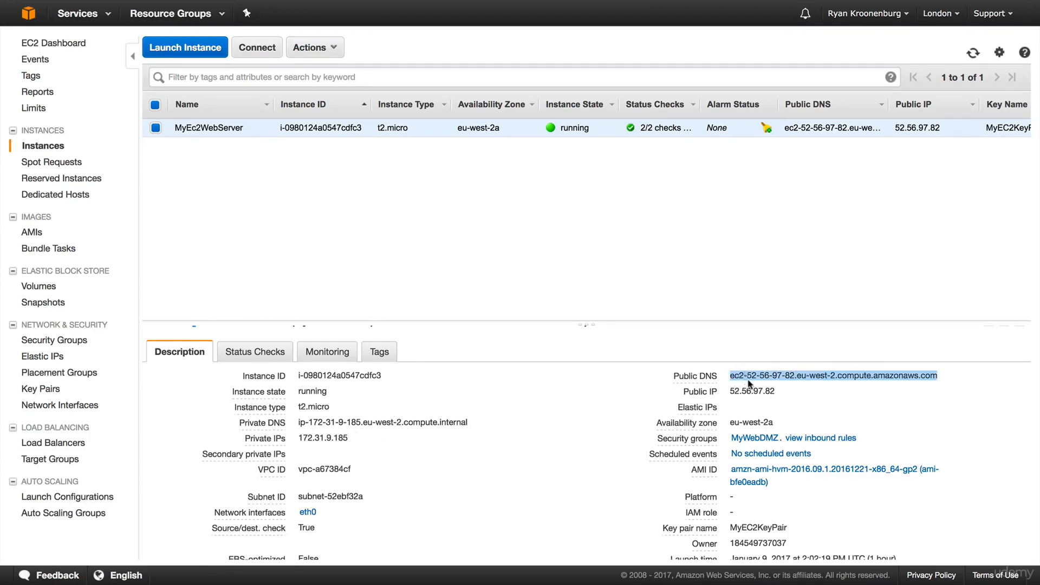
{"action": "left_click", "coordinate": [798, 386]}
{"action": "left_click_drag", "start_coordinate": [728, 379], "coordinate": [938, 380]}
{"action": "key", "text": "super+t"}
{"action": "type", "text": "ec2-52-56-87-83.eu-west-2.compute.amazonaws.com"}
{"action": "key", "text": "Return"}
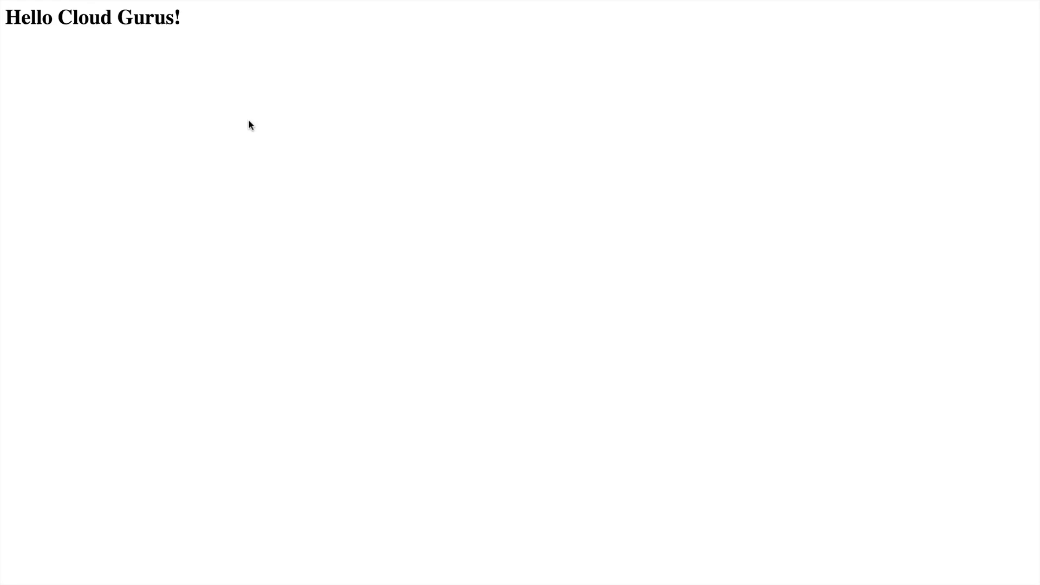
{"action": "mouse_move", "coordinate": [170, 4]}
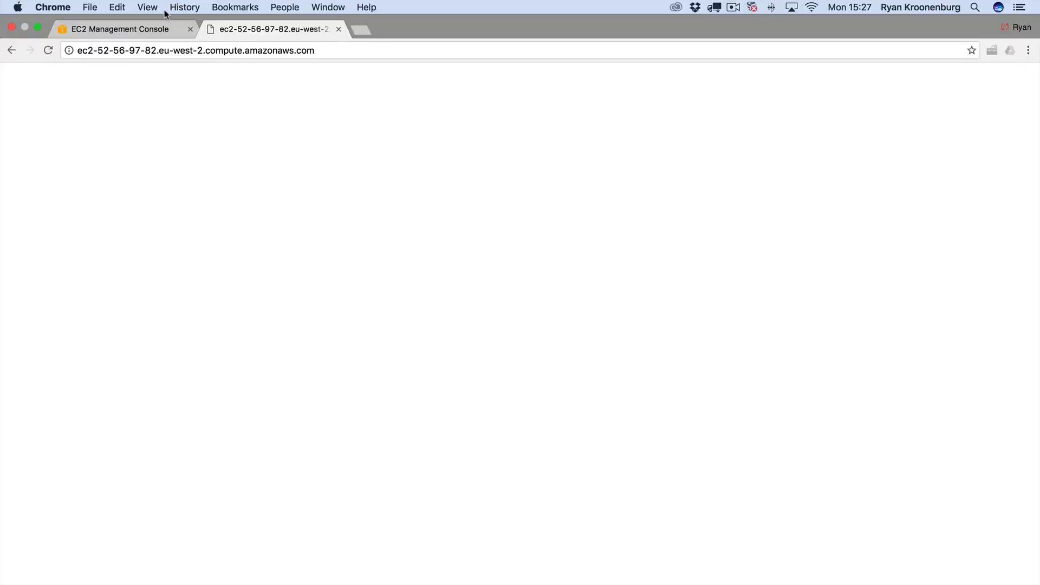
{"action": "left_click", "coordinate": [156, 32]}
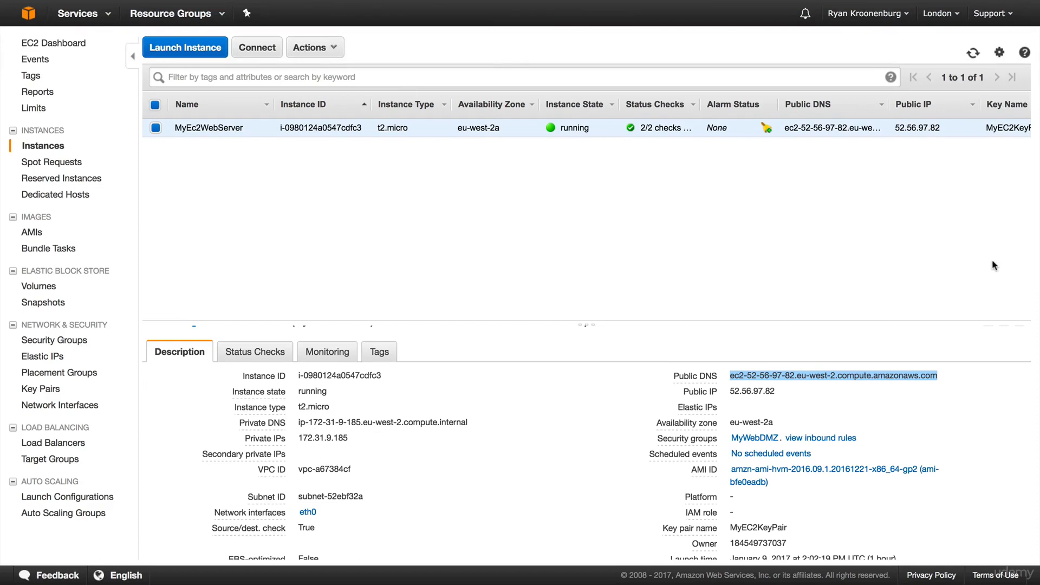
- Review the rest of the instance's description, including its security group, AMI, launch time and termination protection
{"action": "left_click", "coordinate": [995, 291]}
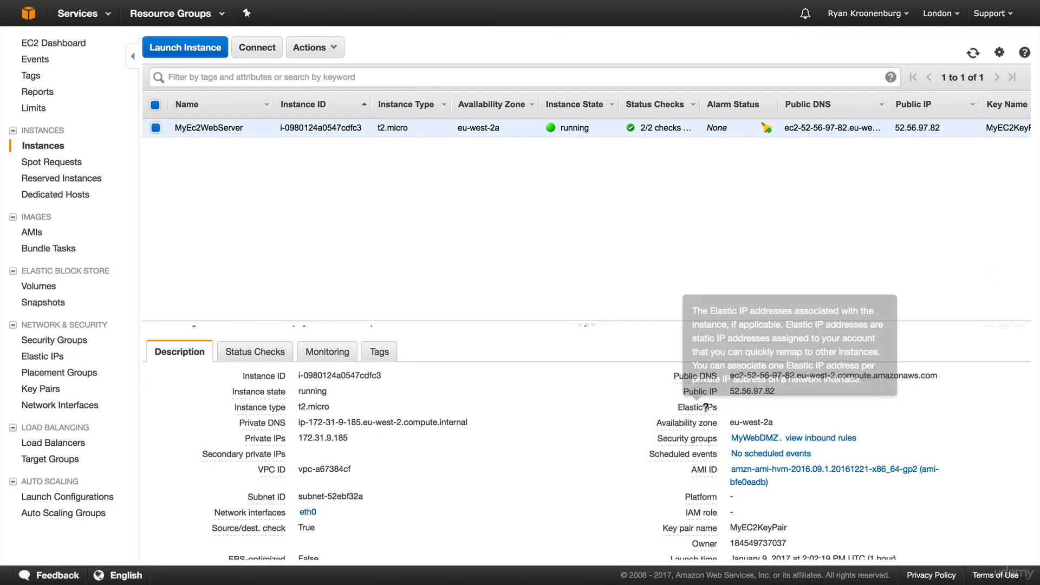
{"action": "scroll", "coordinate": [795, 420], "scroll_direction": "down", "scroll_amount": 1}
{"action": "scroll", "coordinate": [795, 419], "scroll_direction": "down", "scroll_amount": 2}
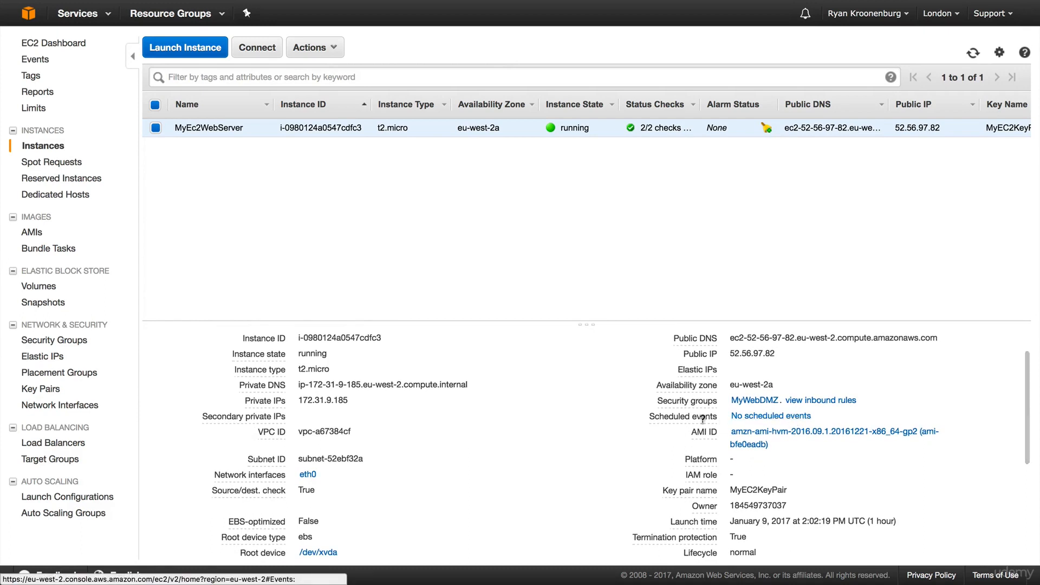
{"action": "scroll", "coordinate": [569, 431], "scroll_direction": "down", "scroll_amount": 2}
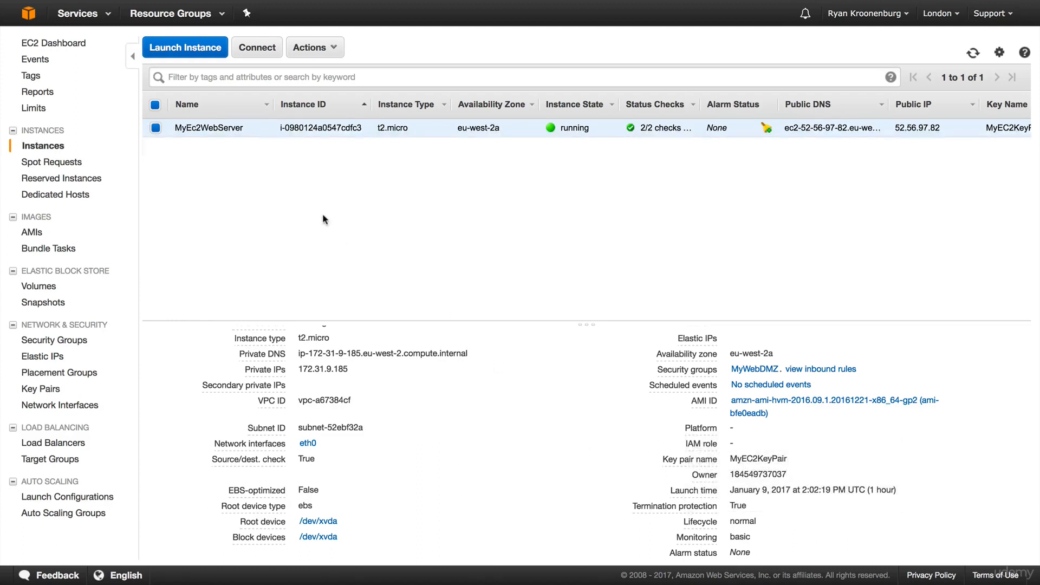
- Try to terminate the MyEc2WebServer instance
{"action": "left_click", "coordinate": [310, 48]}
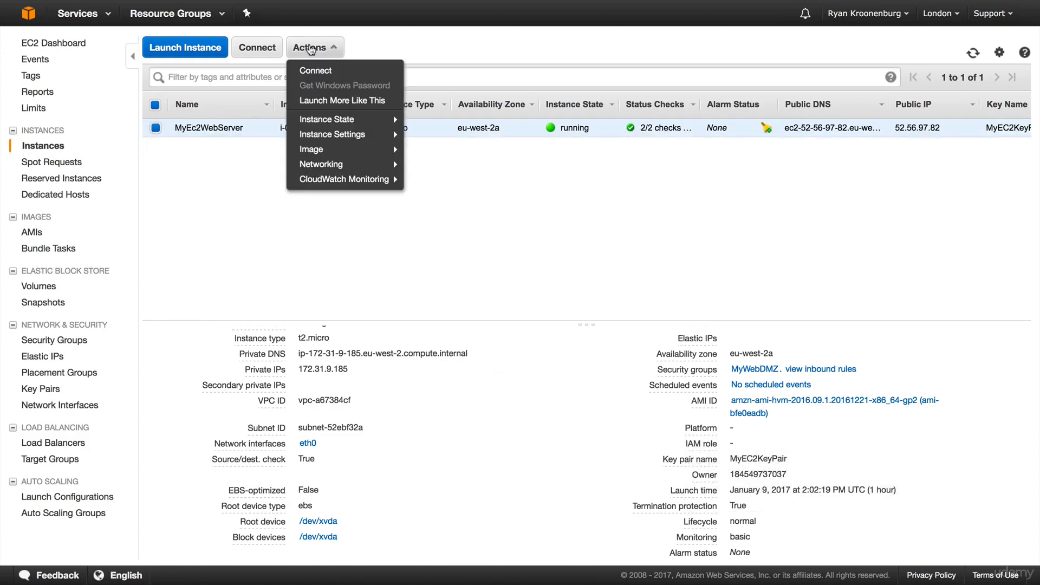
{"action": "mouse_move", "coordinate": [339, 121]}
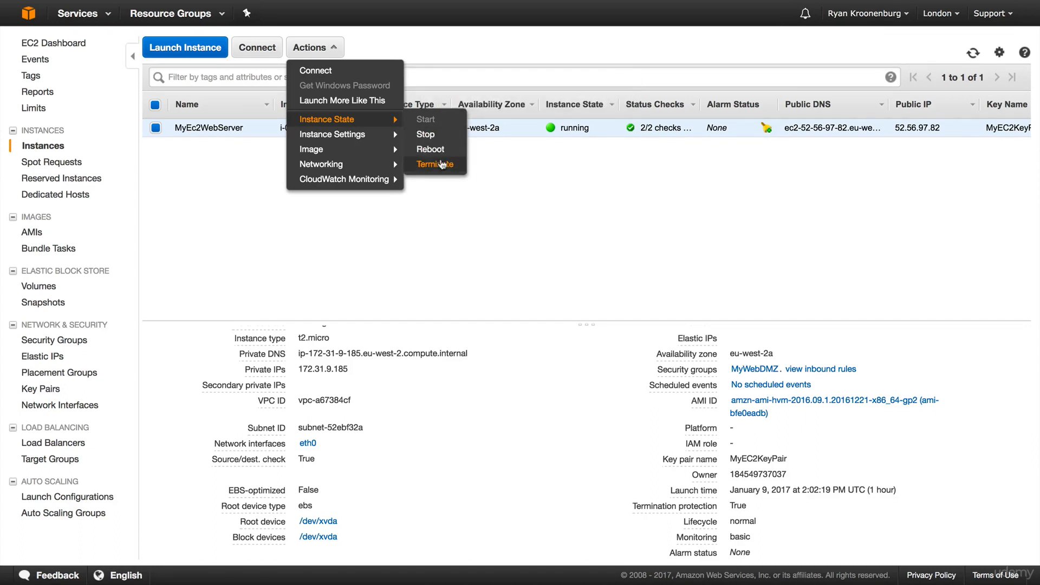
{"action": "left_click", "coordinate": [441, 165]}
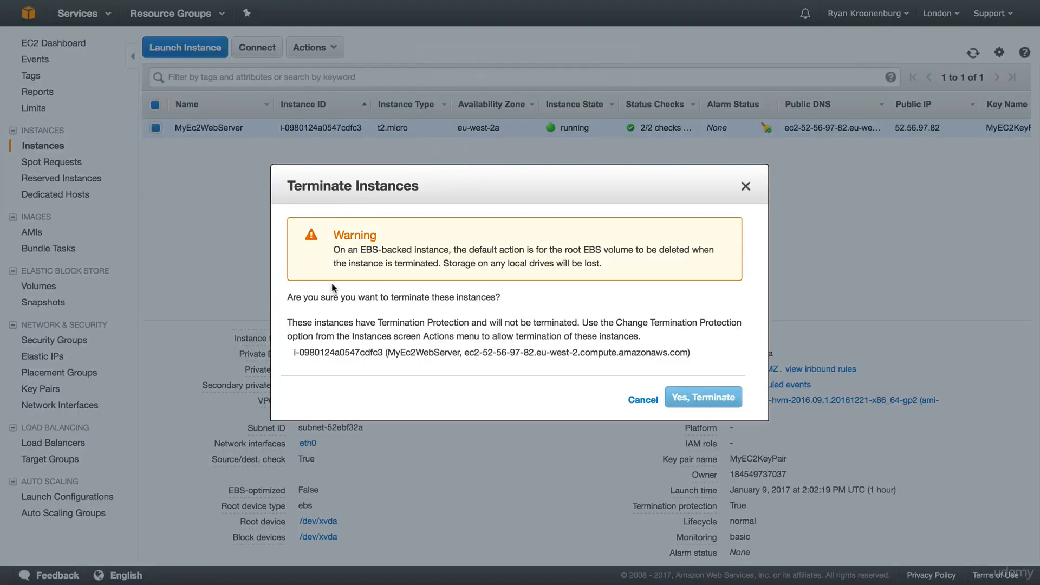
{"action": "left_click", "coordinate": [718, 401]}
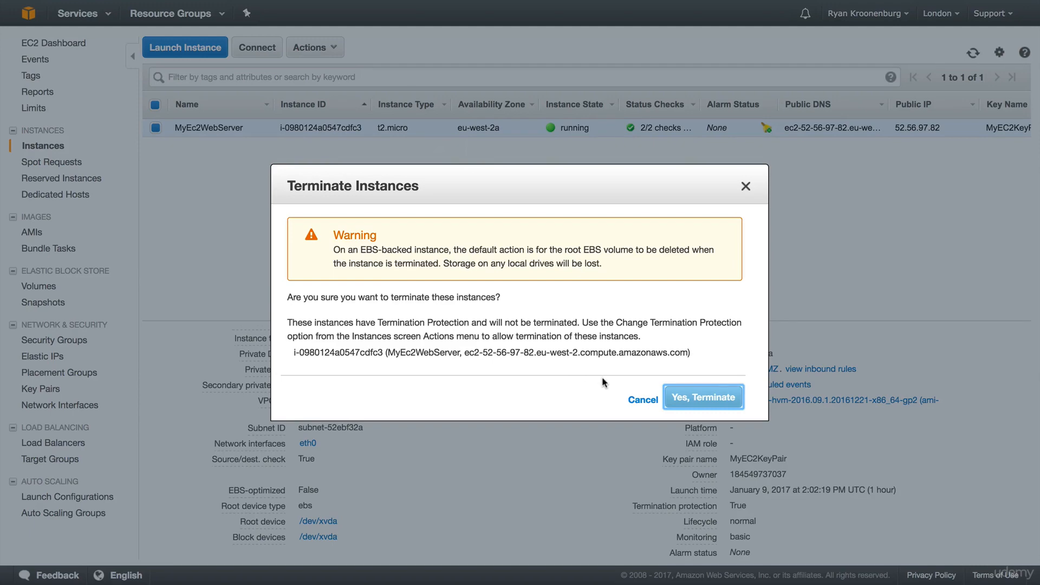
{"action": "left_click", "coordinate": [651, 400]}
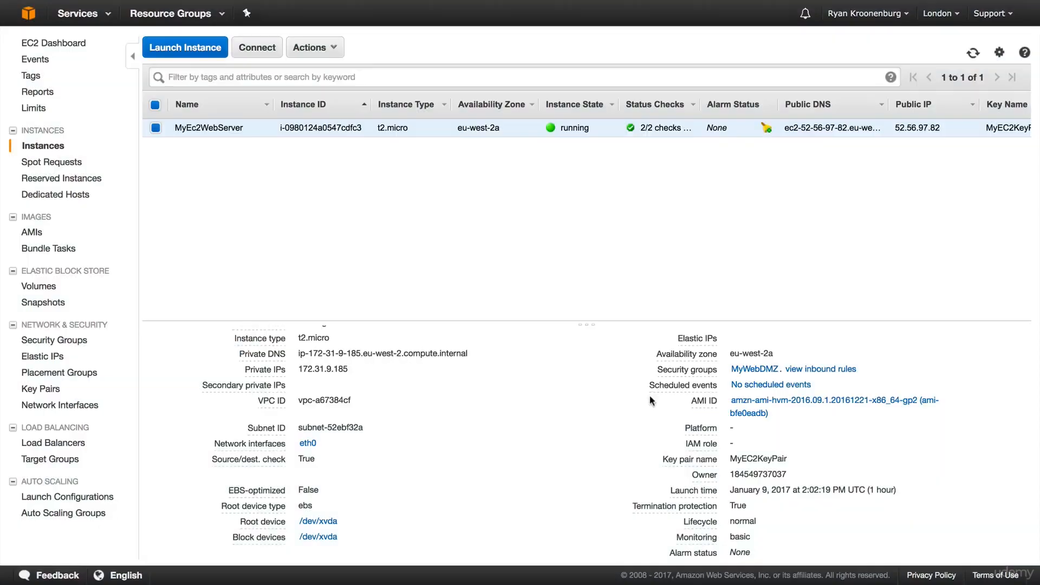
- Disable termination protection for the MyEc2WebServer instance and refresh the instance list
{"action": "left_click", "coordinate": [324, 52]}
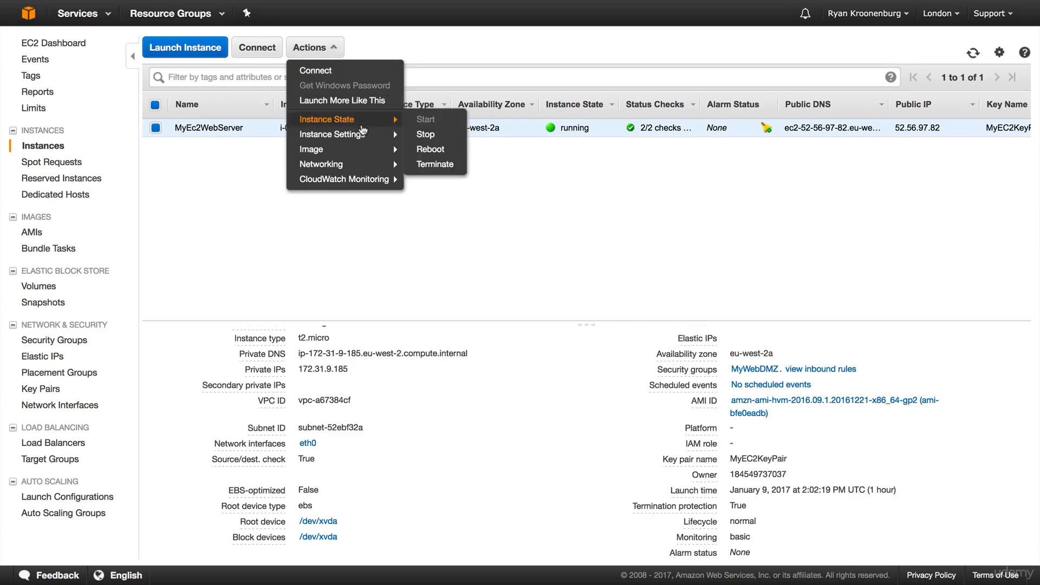
{"action": "mouse_move", "coordinate": [362, 141]}
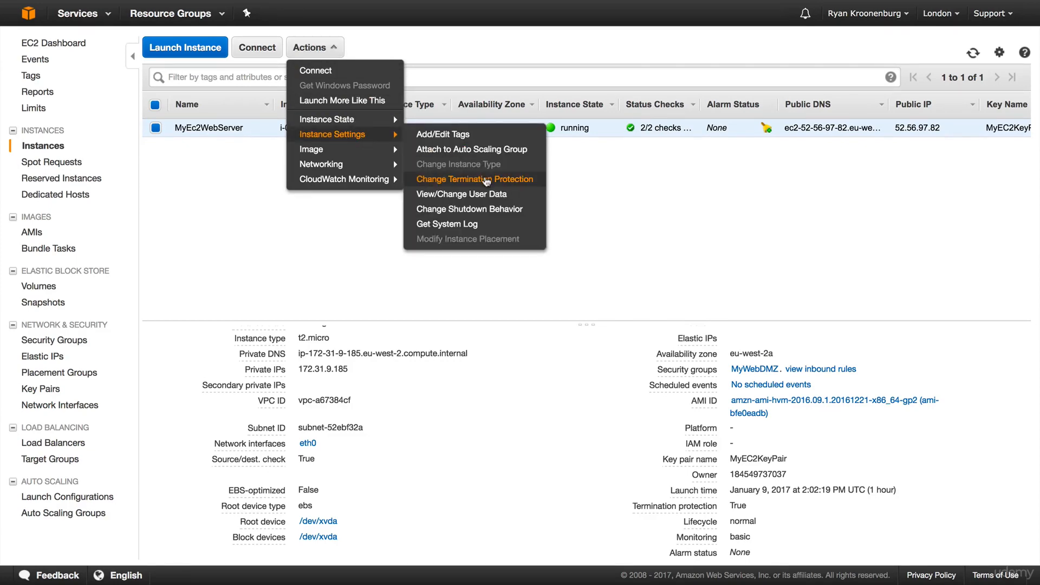
{"action": "left_click", "coordinate": [485, 181]}
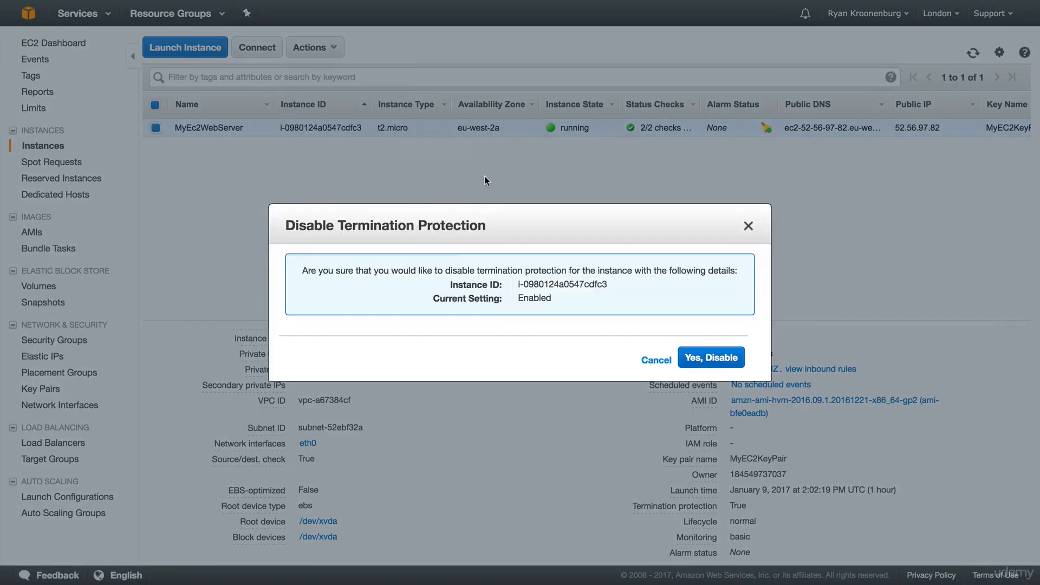
{"action": "left_click", "coordinate": [717, 359]}
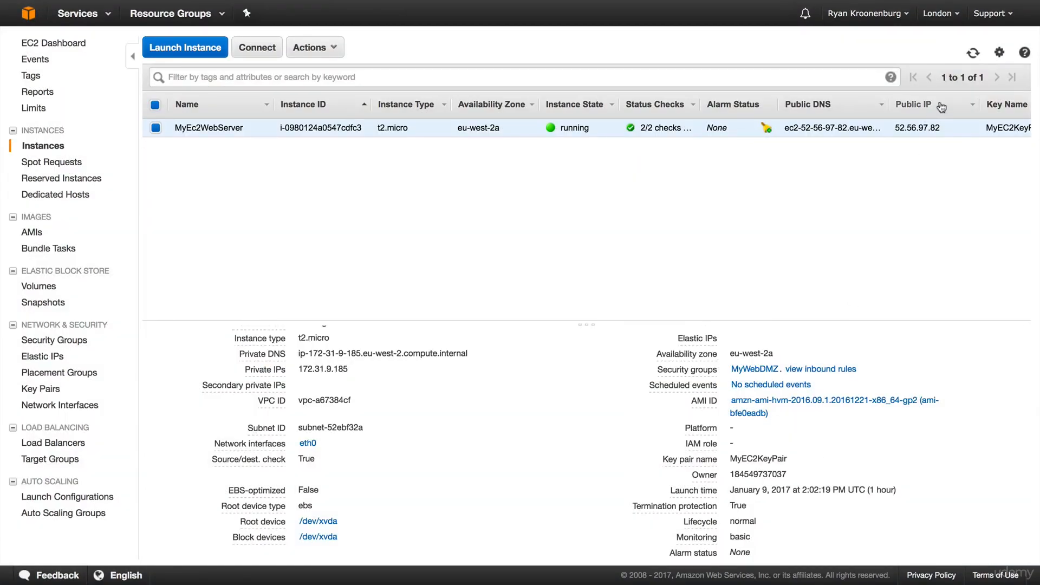
{"action": "left_click", "coordinate": [973, 54]}
- View the instance's status checks and read the explanations of the system and instance status checks
{"action": "mouse_move", "coordinate": [655, 509]}
{"action": "scroll", "coordinate": [464, 433], "scroll_direction": "up", "scroll_amount": 3}
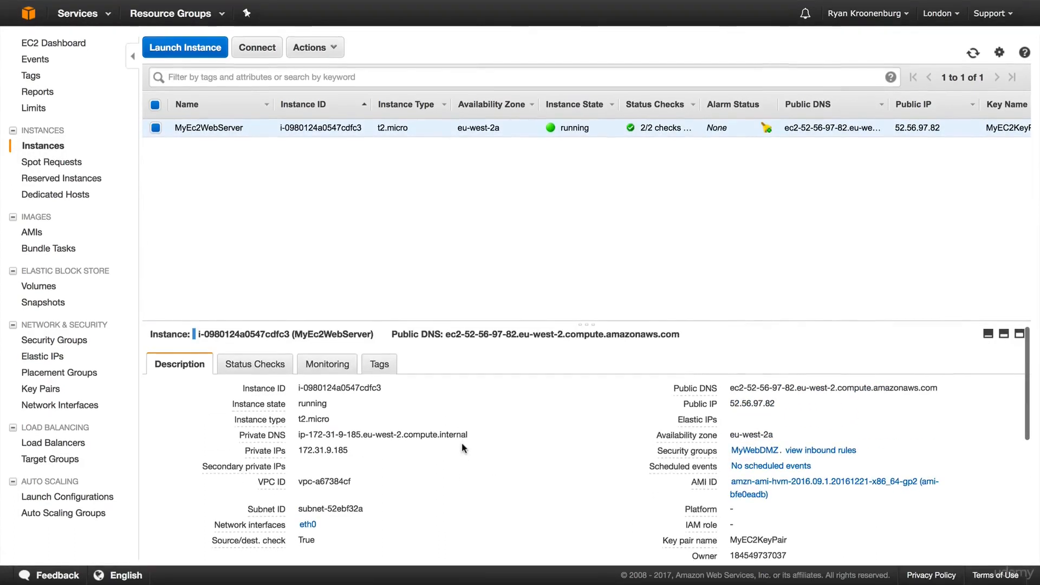
{"action": "left_click", "coordinate": [252, 369]}
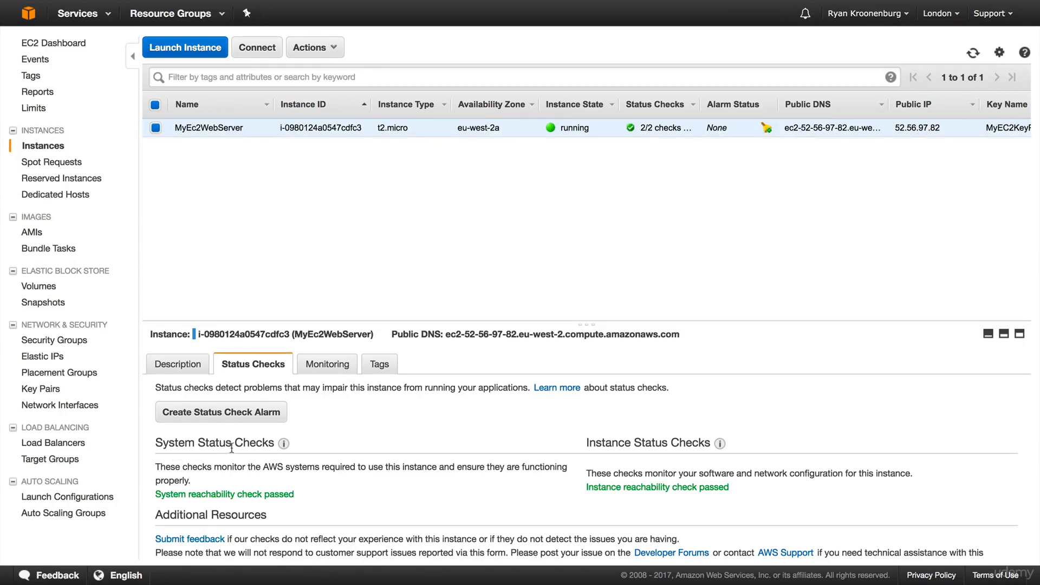
{"action": "mouse_move", "coordinate": [283, 444]}
{"action": "mouse_move", "coordinate": [721, 443]}
{"action": "mouse_move", "coordinate": [284, 445]}
- Examine the instance's CloudWatch monitoring graphs for CPU utilization, disk activity, network traffic and failed status checks
{"action": "left_click", "coordinate": [336, 366]}
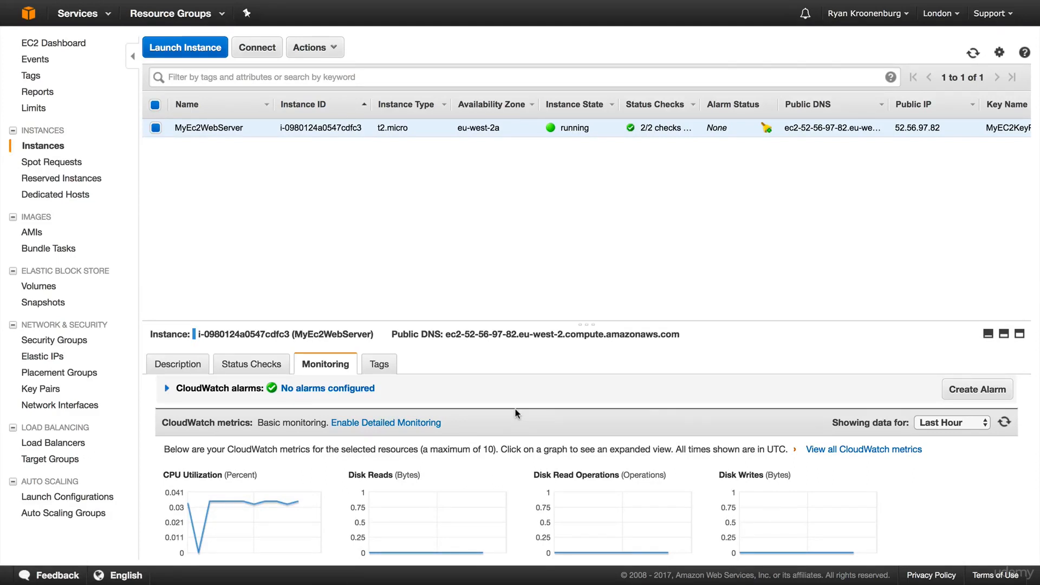
{"action": "scroll", "coordinate": [516, 414], "scroll_direction": "down", "scroll_amount": 5}
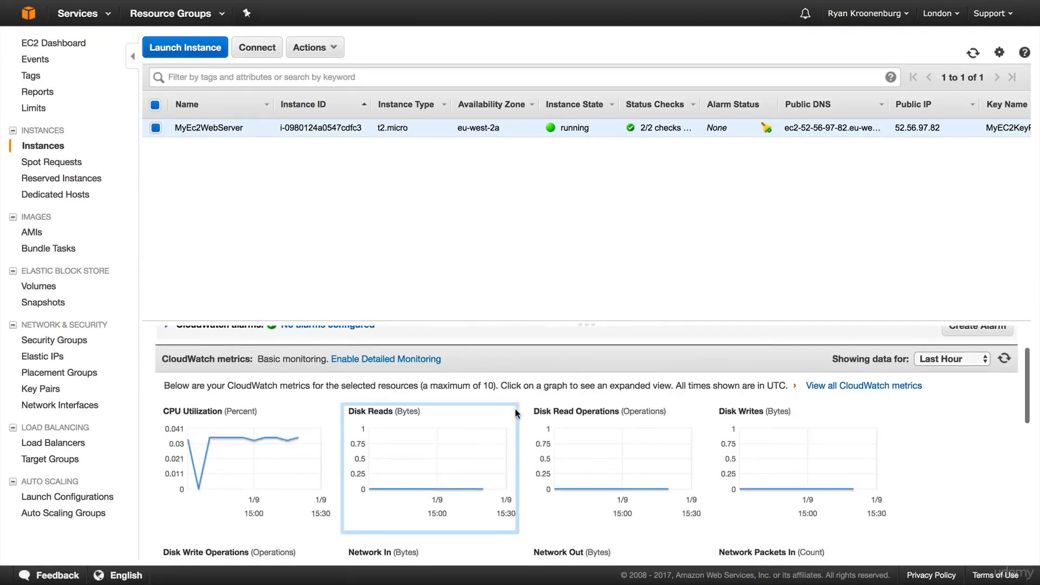
{"action": "scroll", "coordinate": [516, 413], "scroll_direction": "up", "scroll_amount": 3}
{"action": "scroll", "coordinate": [516, 413], "scroll_direction": "up", "scroll_amount": 2}
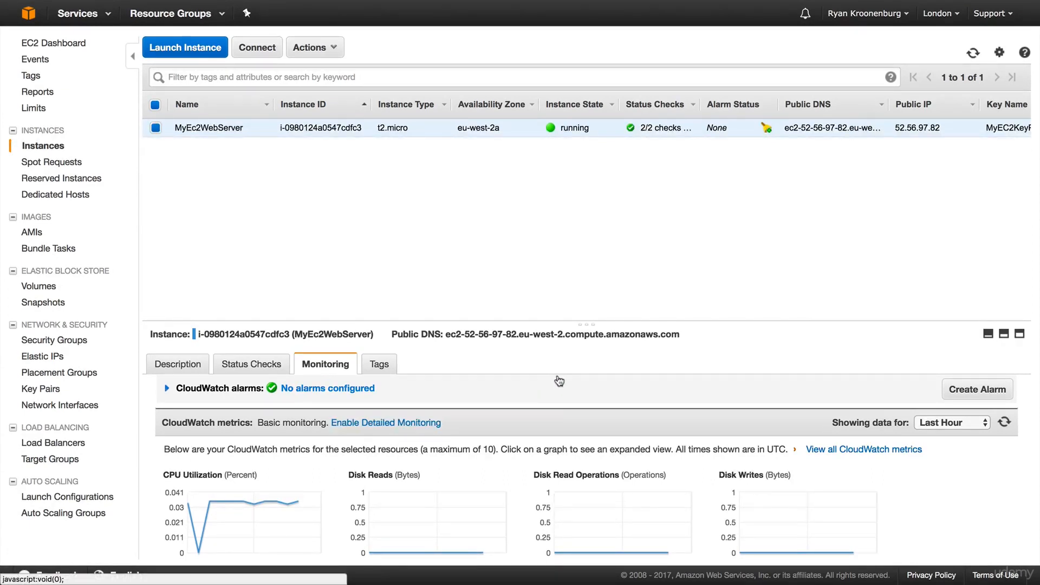
{"action": "scroll", "coordinate": [558, 381], "scroll_direction": "down", "scroll_amount": 3}
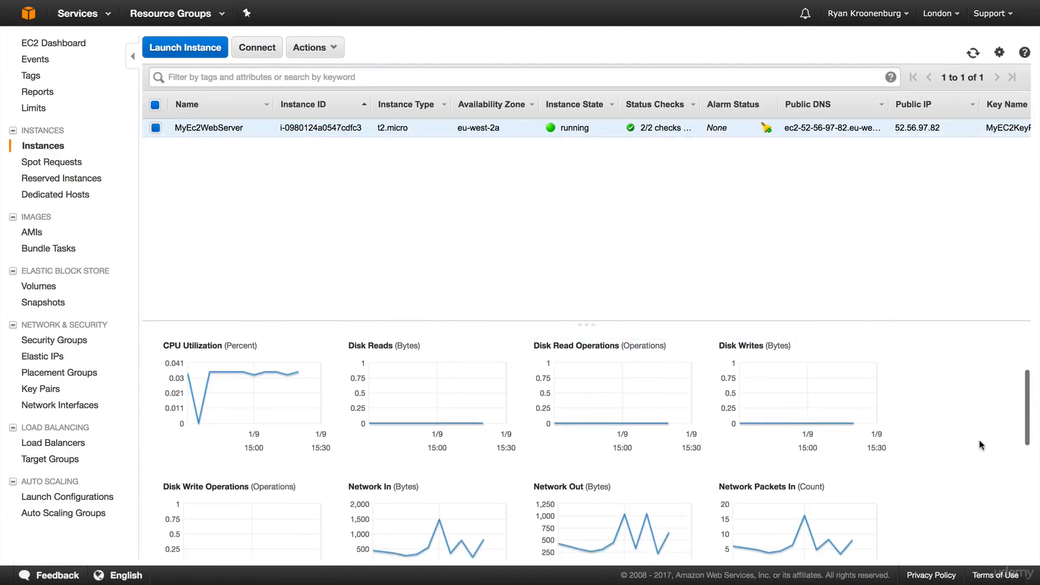
{"action": "scroll", "coordinate": [252, 424], "scroll_direction": "down", "scroll_amount": 3}
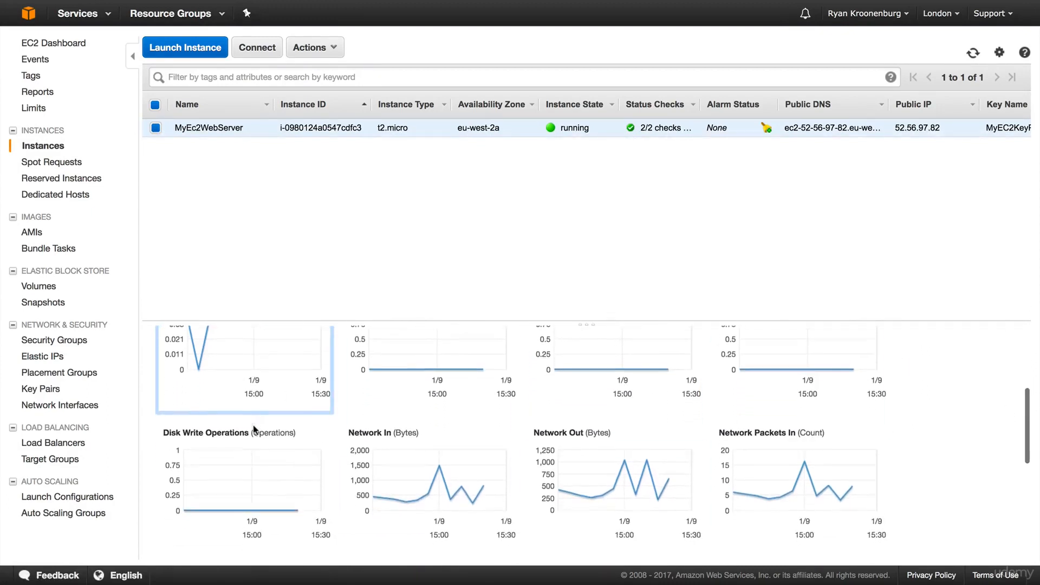
{"action": "scroll", "coordinate": [252, 425], "scroll_direction": "up", "scroll_amount": 5}
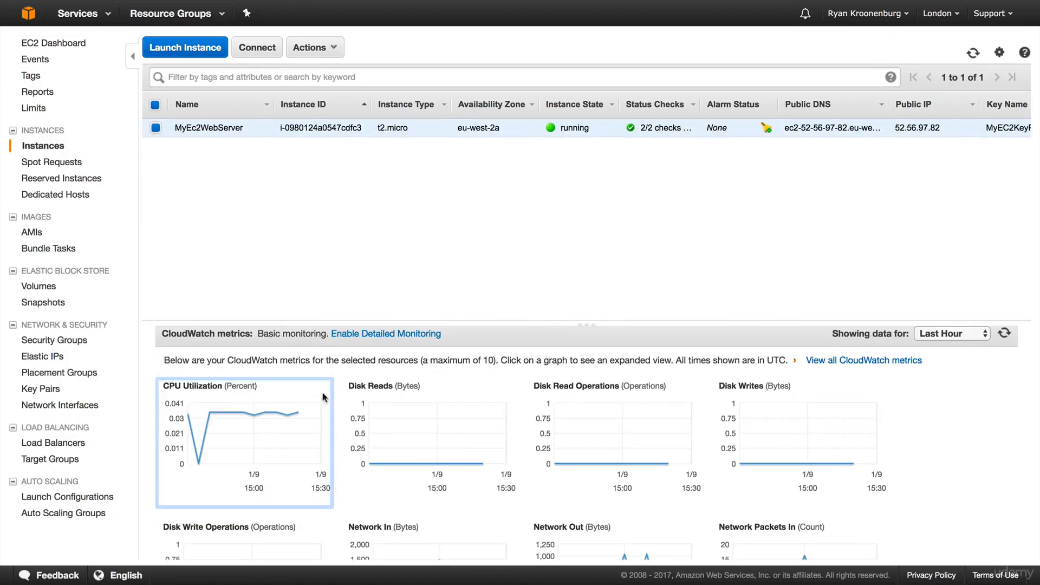
{"action": "scroll", "coordinate": [849, 408], "scroll_direction": "down", "scroll_amount": 3}
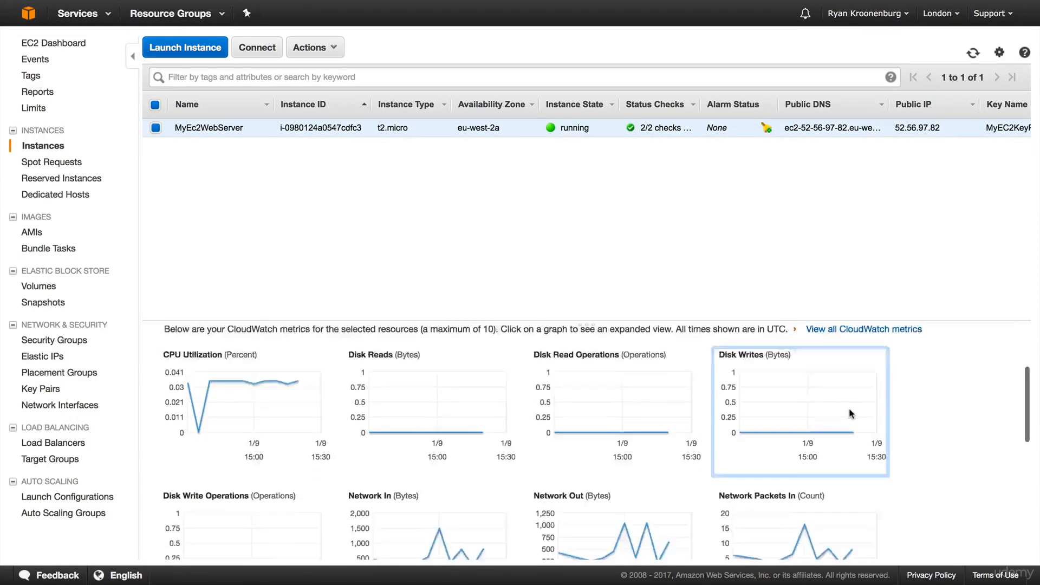
{"action": "scroll", "coordinate": [850, 408], "scroll_direction": "up", "scroll_amount": 2}
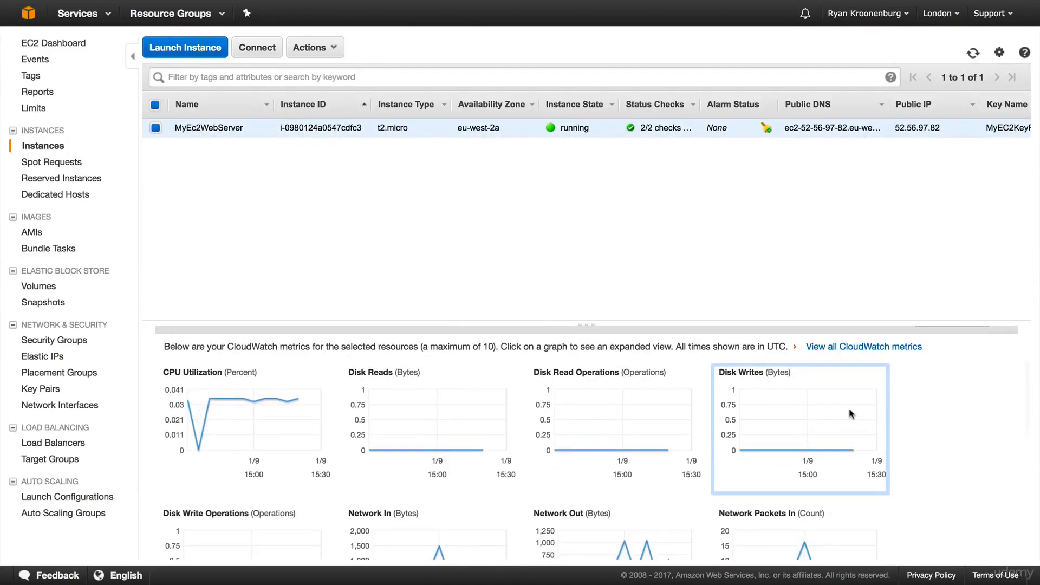
{"action": "scroll", "coordinate": [849, 412], "scroll_direction": "down", "scroll_amount": 3}
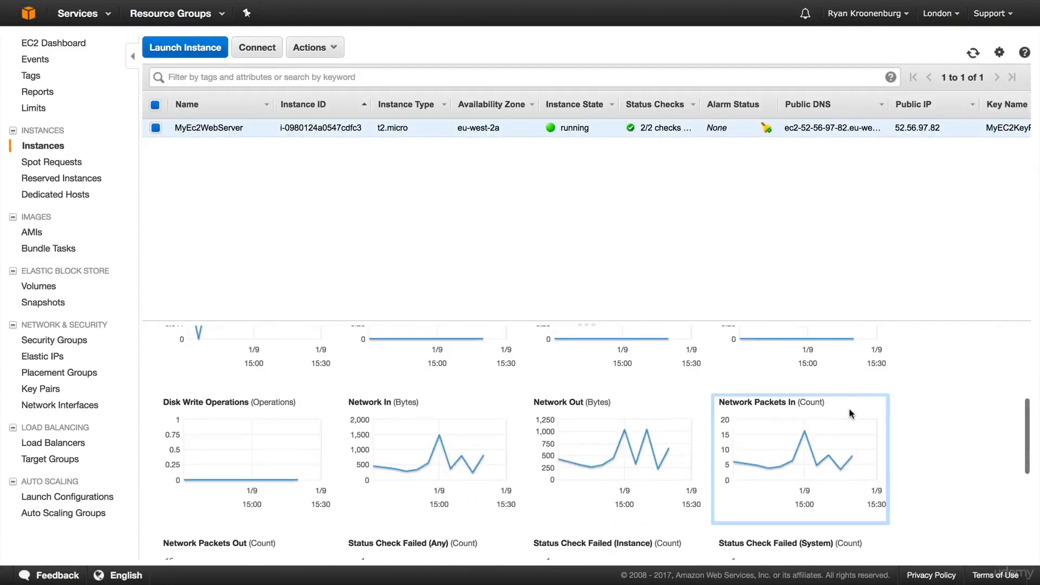
{"action": "scroll", "coordinate": [849, 409], "scroll_direction": "down", "scroll_amount": 1}
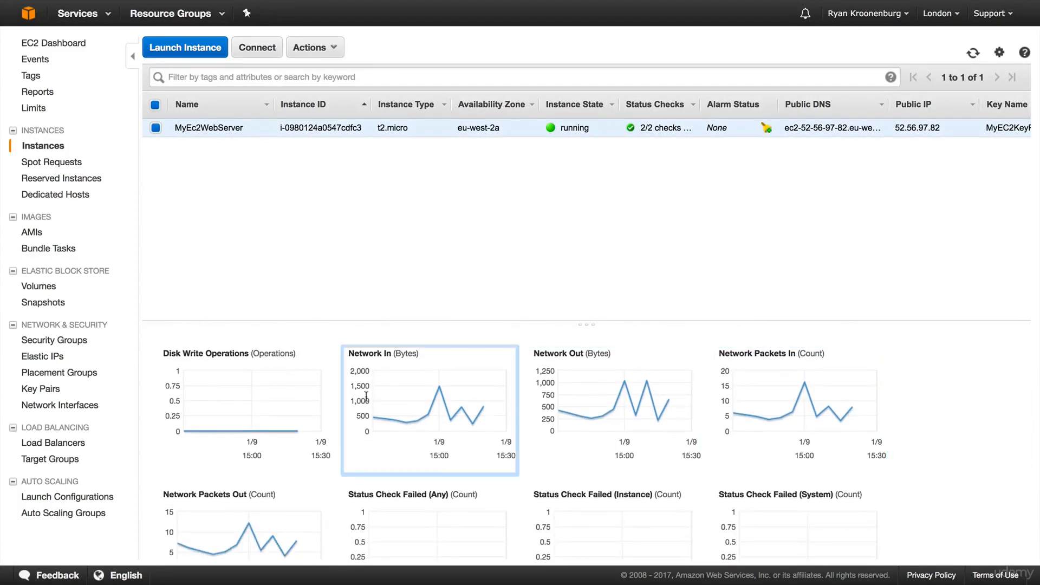
- Review the instance's remaining CloudWatch graphs for network packets and failed status checks, and view its tags
{"action": "scroll", "coordinate": [825, 384], "scroll_direction": "down", "scroll_amount": 2}
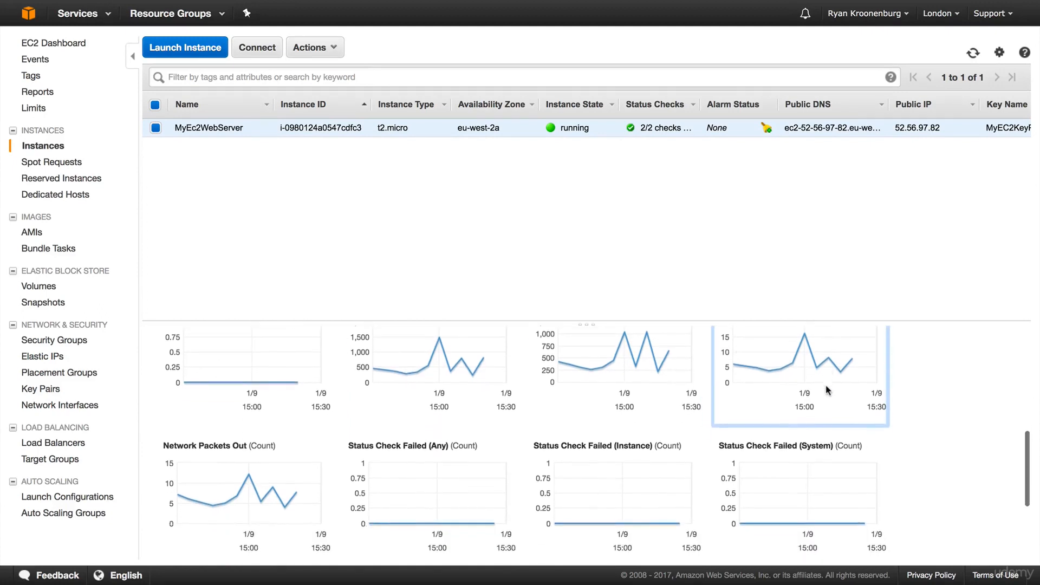
{"action": "scroll", "coordinate": [391, 472], "scroll_direction": "down", "scroll_amount": 2}
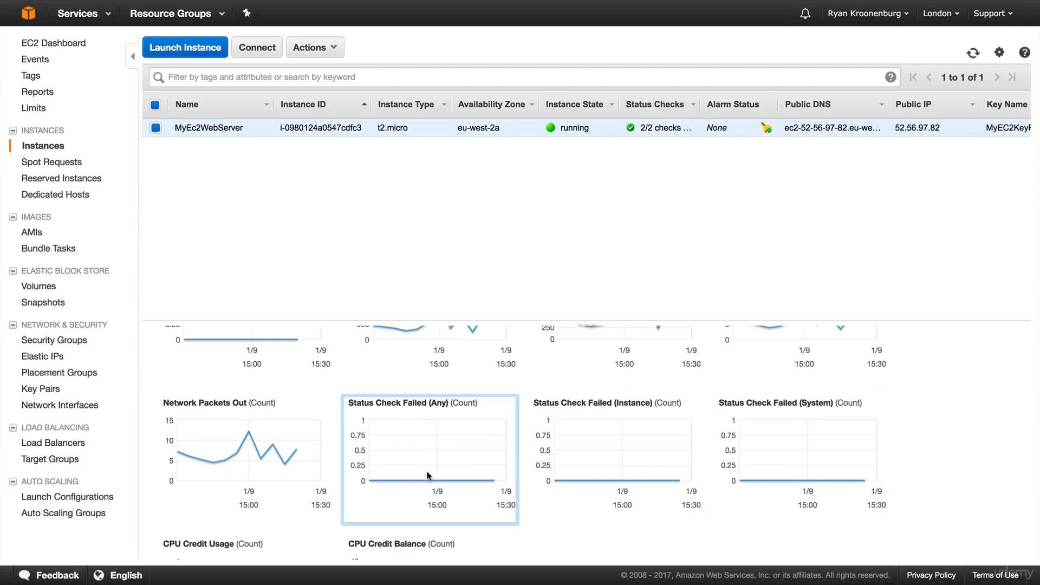
{"action": "scroll", "coordinate": [430, 473], "scroll_direction": "up", "scroll_amount": 4}
{"action": "scroll", "coordinate": [427, 470], "scroll_direction": "up", "scroll_amount": 5}
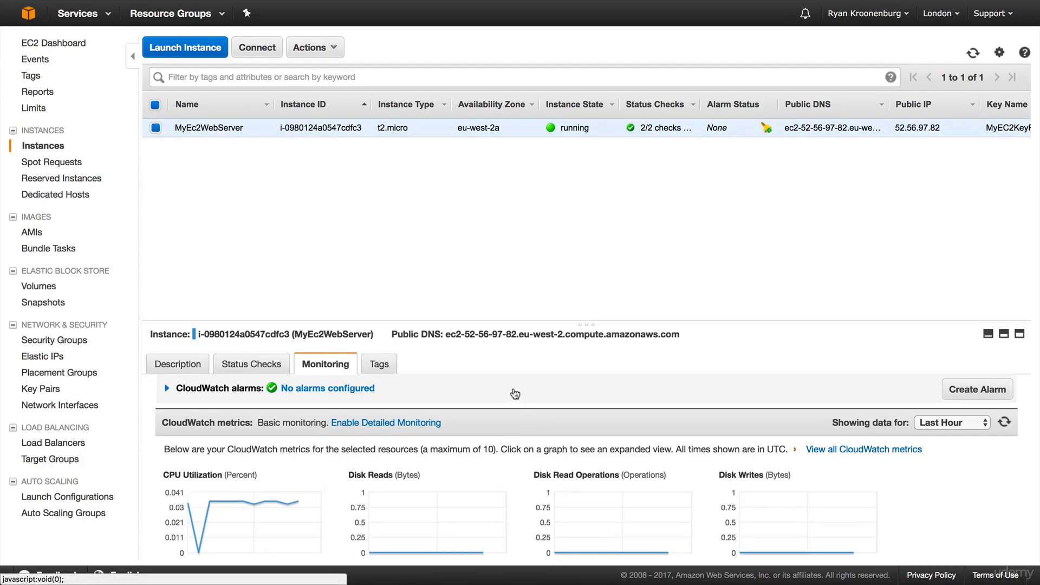
{"action": "left_click", "coordinate": [377, 364]}
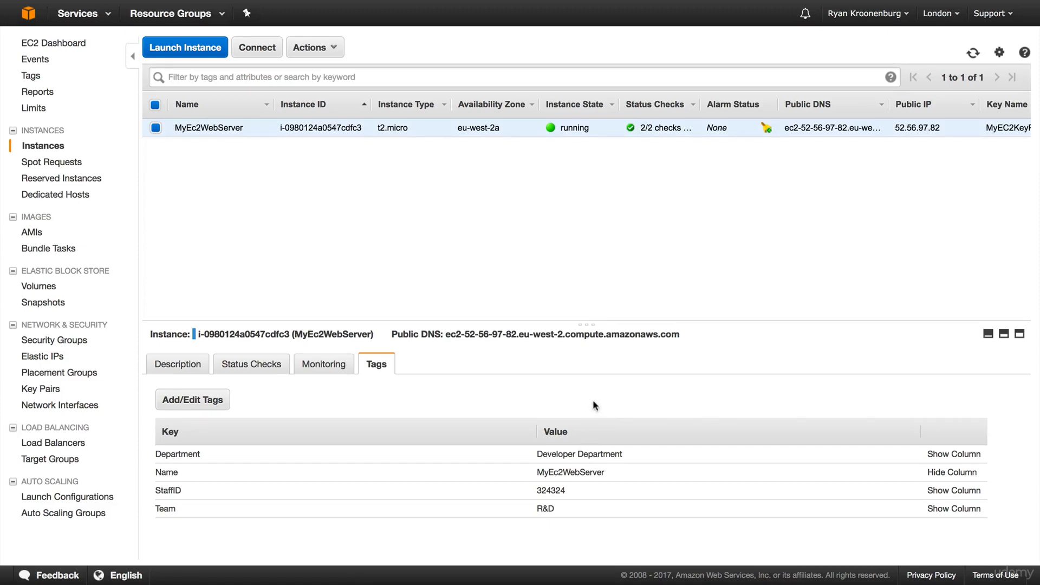
- Terminate the MyEc2WebServer instance and confirm the termination
{"action": "left_click", "coordinate": [306, 50]}
{"action": "mouse_move", "coordinate": [336, 125]}
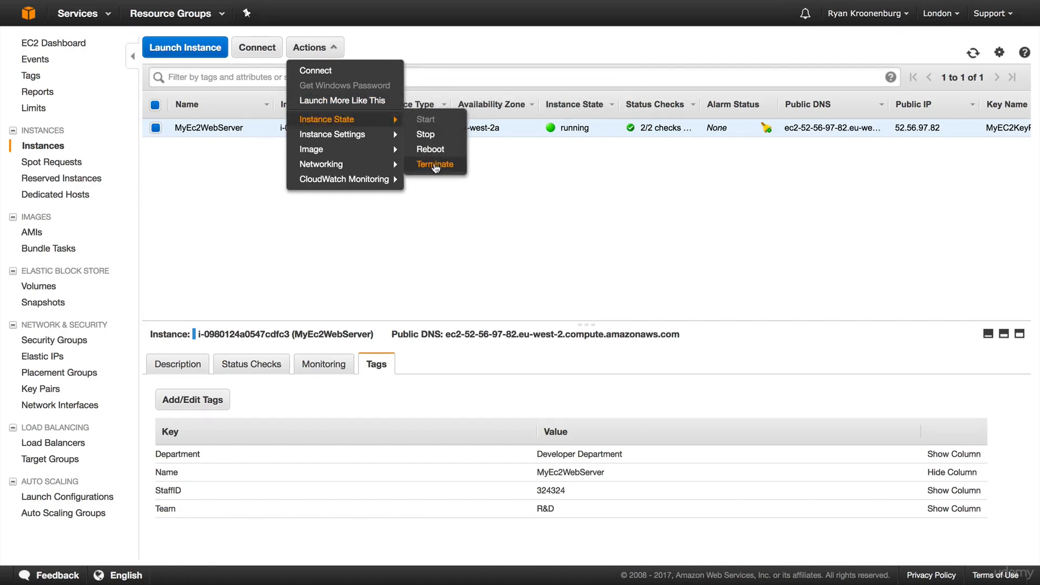
{"action": "left_click", "coordinate": [434, 165]}
{"action": "left_click", "coordinate": [687, 378]}
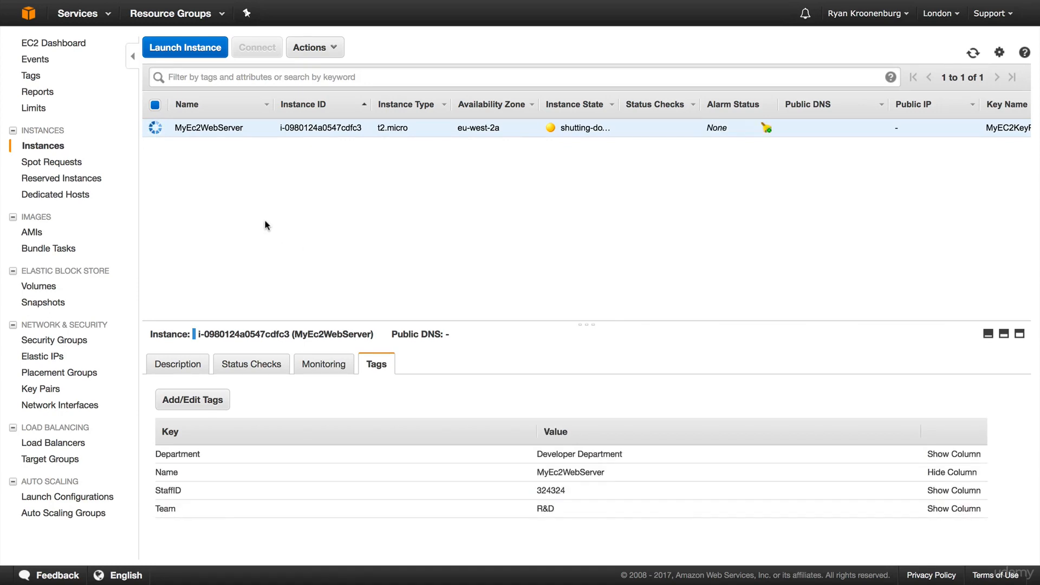
- View the EC2 dashboard and open the purchase form for Reserved Instances
{"action": "left_click", "coordinate": [73, 45]}
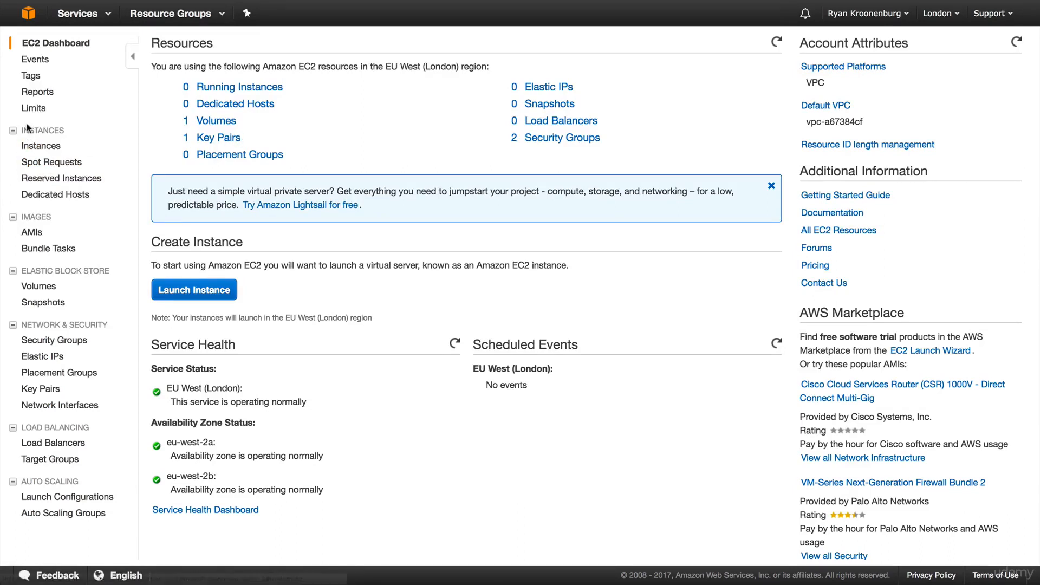
{"action": "left_click", "coordinate": [52, 179]}
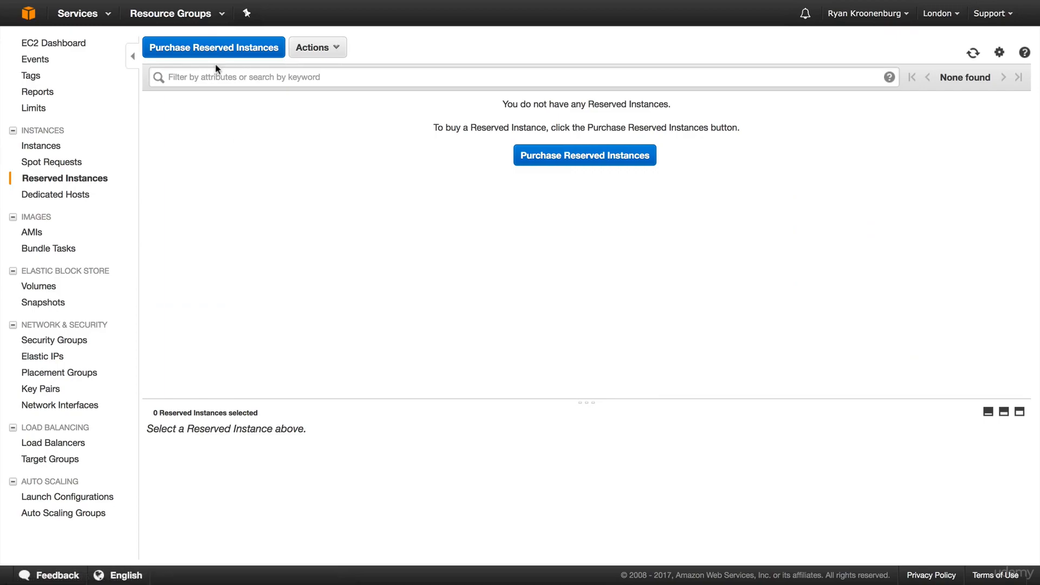
{"action": "left_click", "coordinate": [210, 57]}
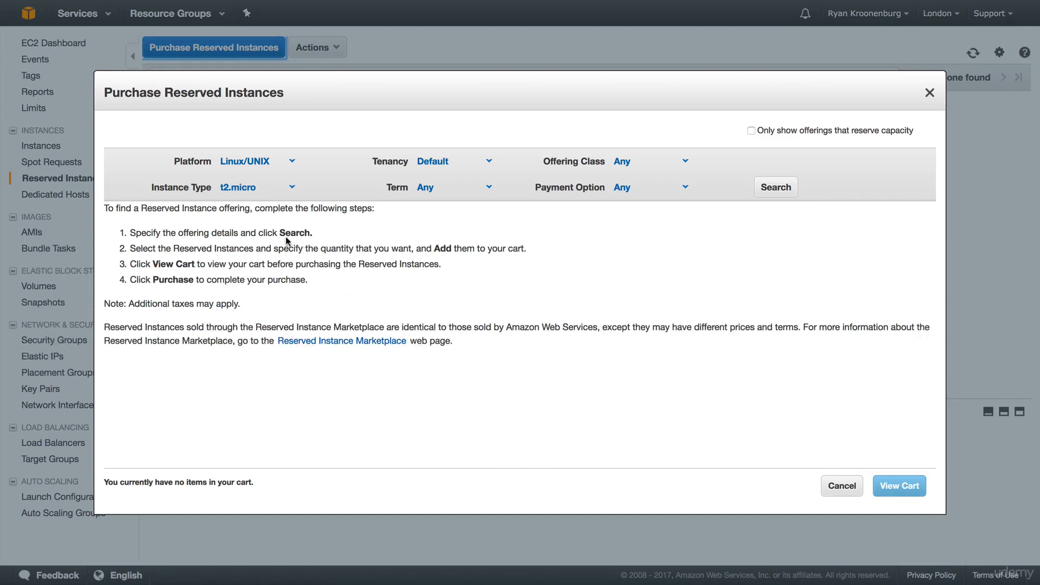
- Look through the platform and offering class options in the Reserved Instances purchase form
{"action": "left_click", "coordinate": [290, 163]}
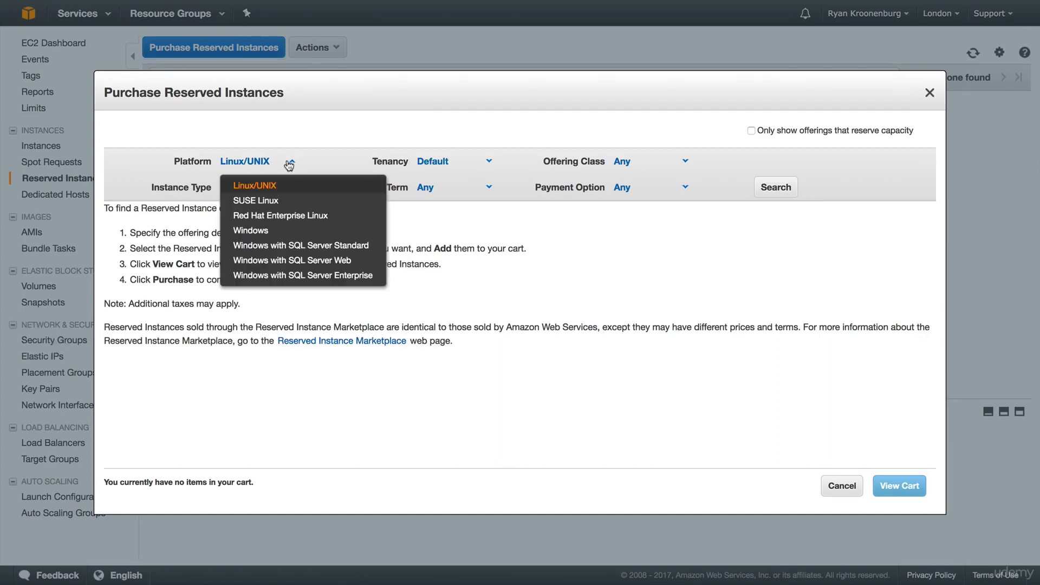
{"action": "left_click", "coordinate": [509, 163]}
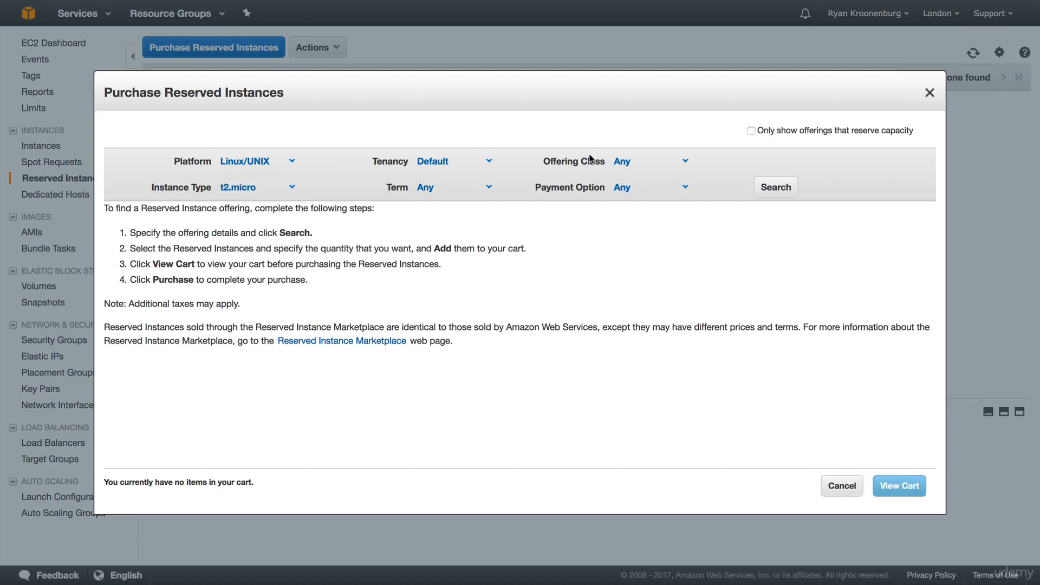
{"action": "left_click", "coordinate": [666, 160]}
{"action": "left_click", "coordinate": [667, 160]}
- Search for Linux/UNIX t2.micro Reserved Instance offerings with the term range starting at 12 months and All Upfront payment
{"action": "left_click", "coordinate": [458, 194]}
{"action": "left_click", "coordinate": [465, 244]}
{"action": "left_click", "coordinate": [650, 189]}
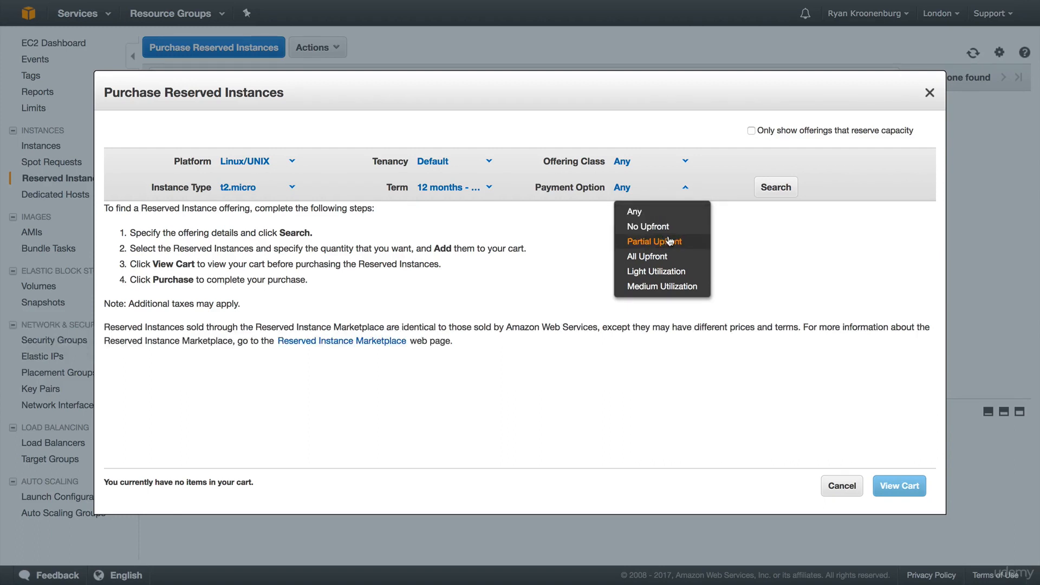
{"action": "left_click", "coordinate": [658, 255]}
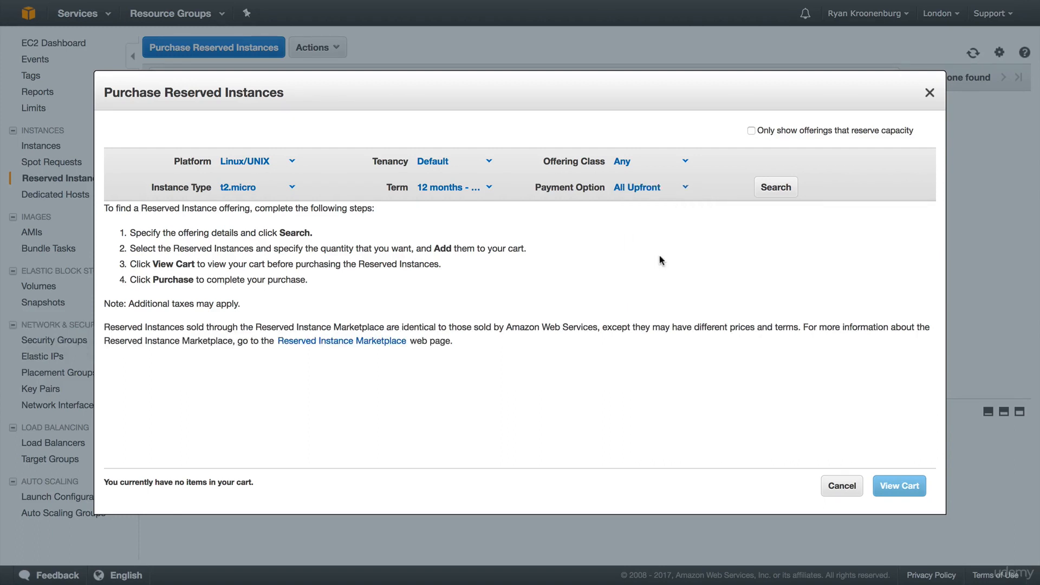
{"action": "left_click", "coordinate": [769, 194]}
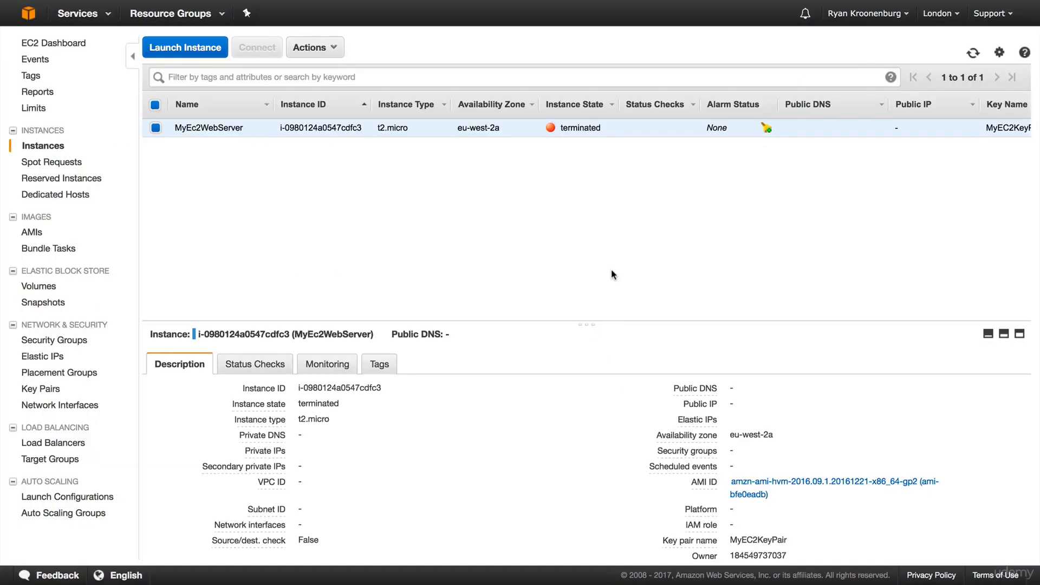
- Start launching a new t2.micro instance from Amazon Linux AMI 2016.09.1 with default instance details, and continue to the storage settings
{"action": "mouse_move", "coordinate": [219, 120]}
{"action": "left_click", "coordinate": [188, 50]}
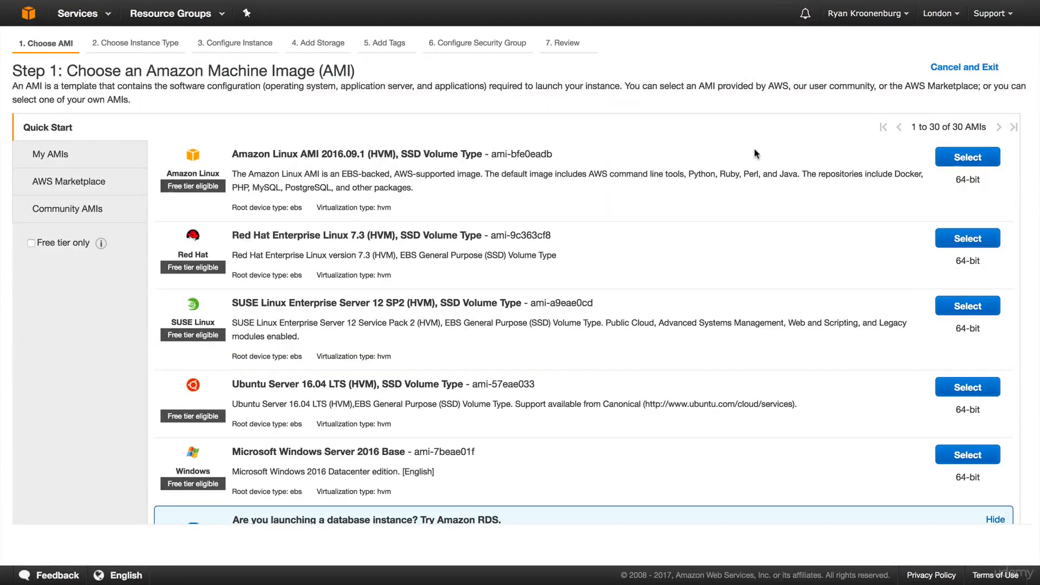
{"action": "left_click", "coordinate": [972, 158]}
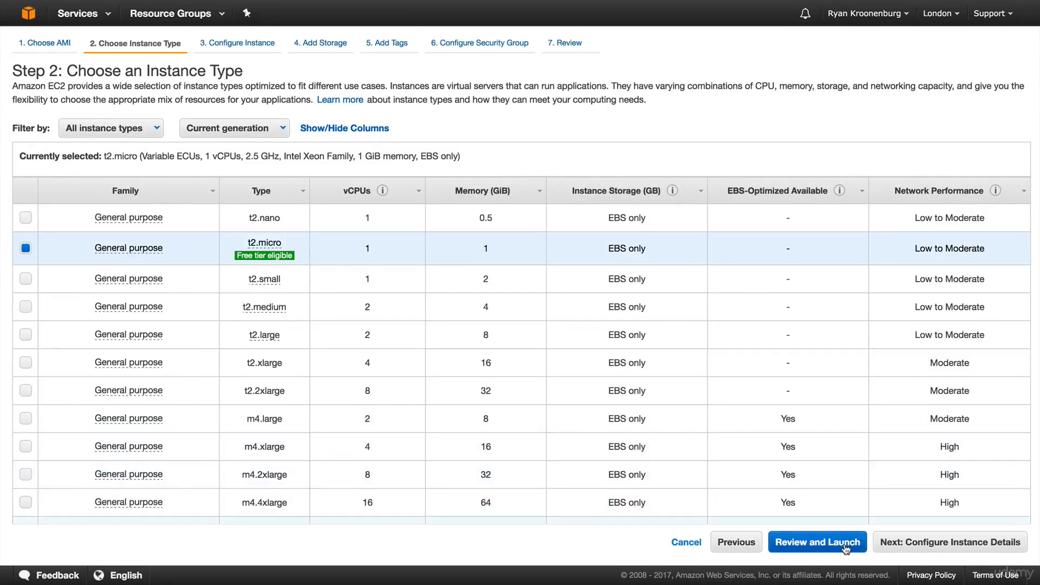
{"action": "left_click", "coordinate": [912, 543]}
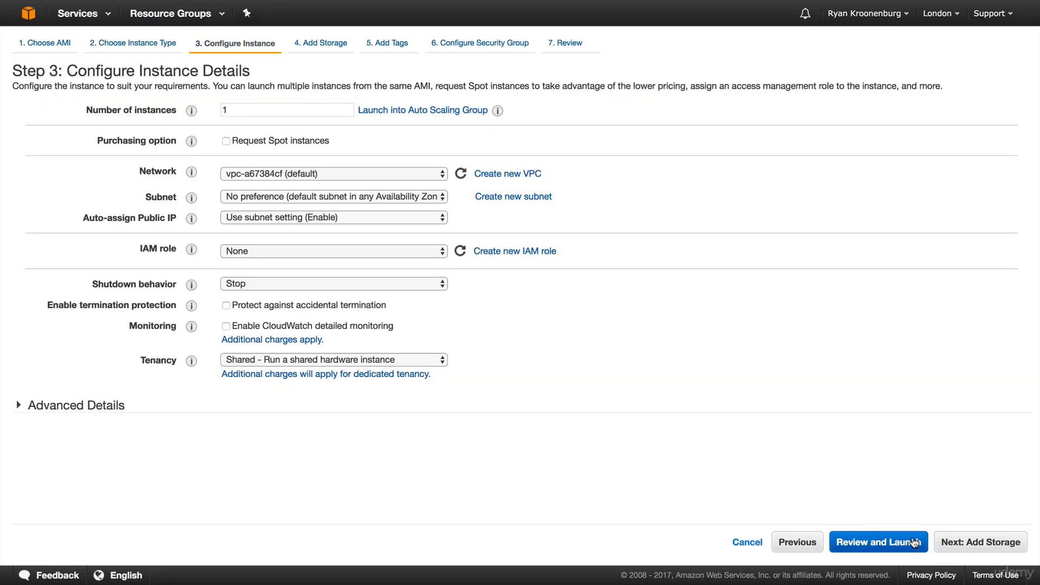
{"action": "left_click", "coordinate": [958, 539]}
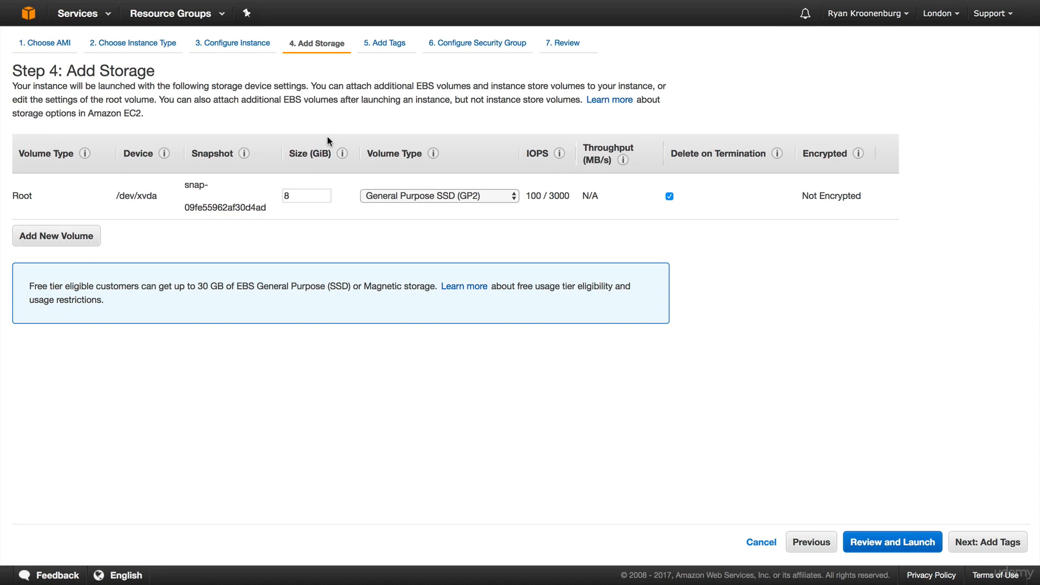
- Add a second EBS volume on /dev/sdb and enable encryption for it
{"action": "left_click", "coordinate": [75, 235]}
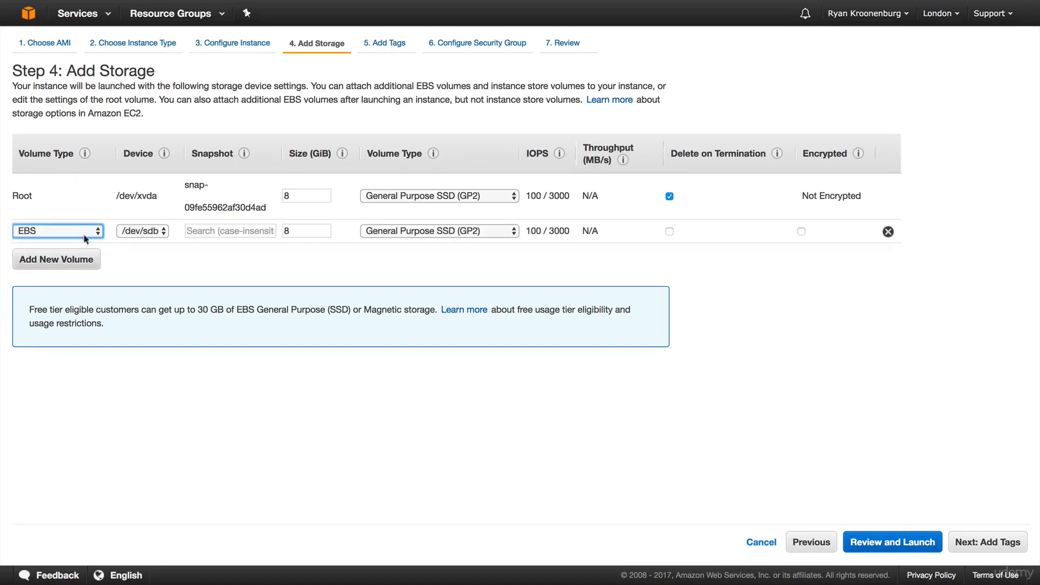
{"action": "left_click", "coordinate": [796, 232]}
{"action": "left_click", "coordinate": [799, 232]}
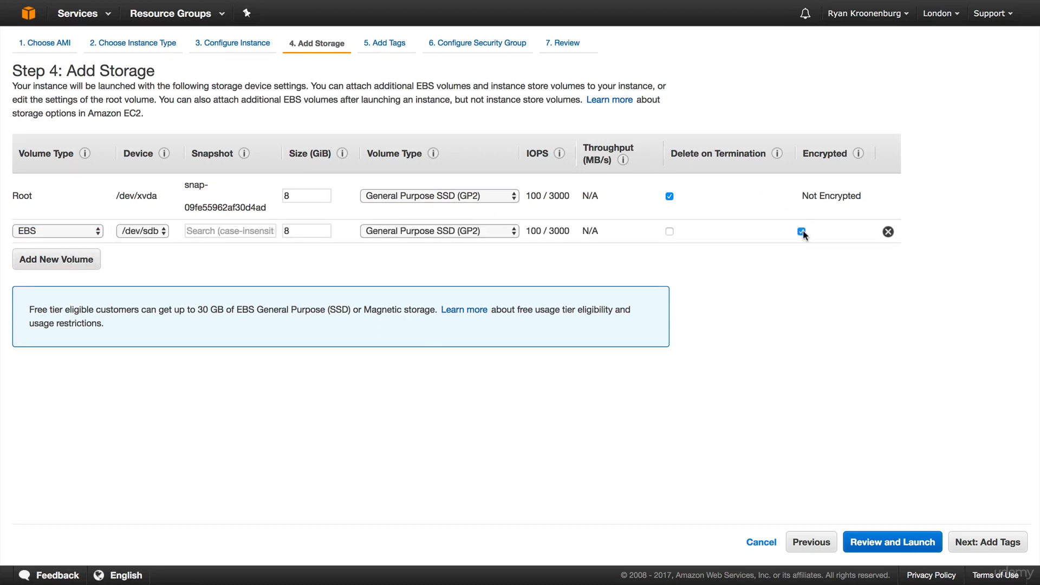
- Highlight the root volume's encryption status in the storage settings and return to the AMI selection
{"action": "triple_click", "coordinate": [823, 197]}
{"action": "left_click", "coordinate": [782, 261]}
{"action": "left_click", "coordinate": [58, 49]}
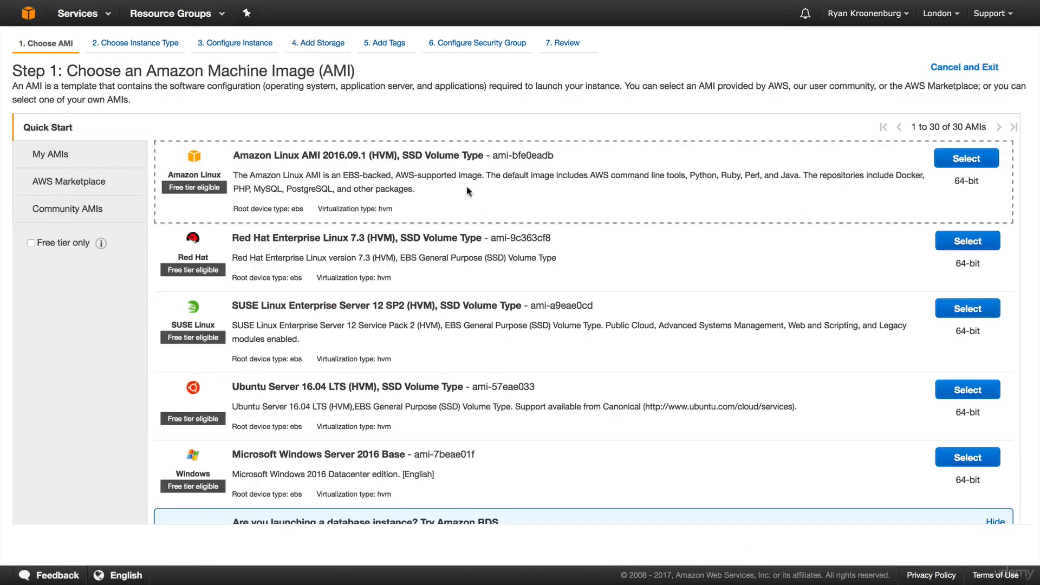